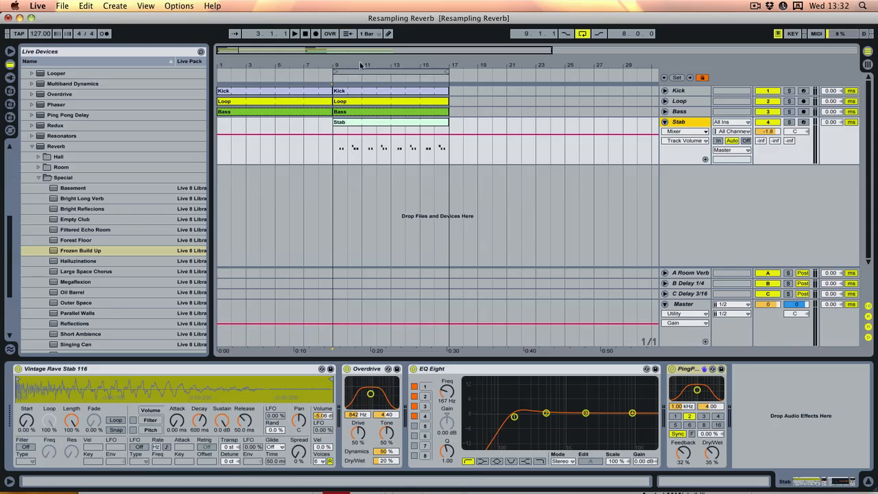
# - Play the arrangement from bar 9 to audition all tracks together
pyautogui.click(333, 158)
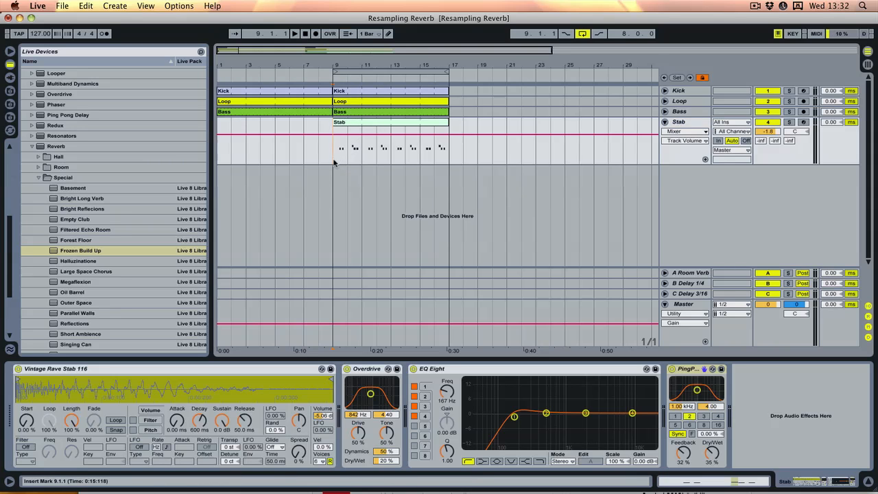
pyautogui.press('space')
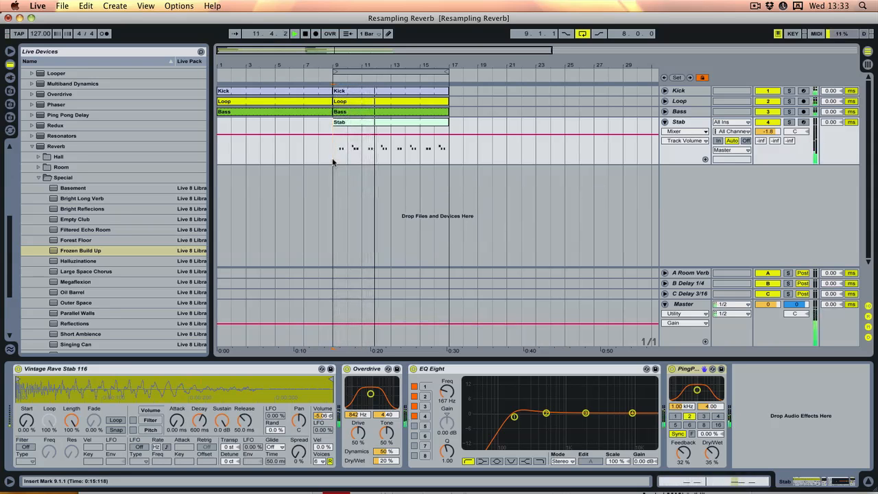
pyautogui.press('space')
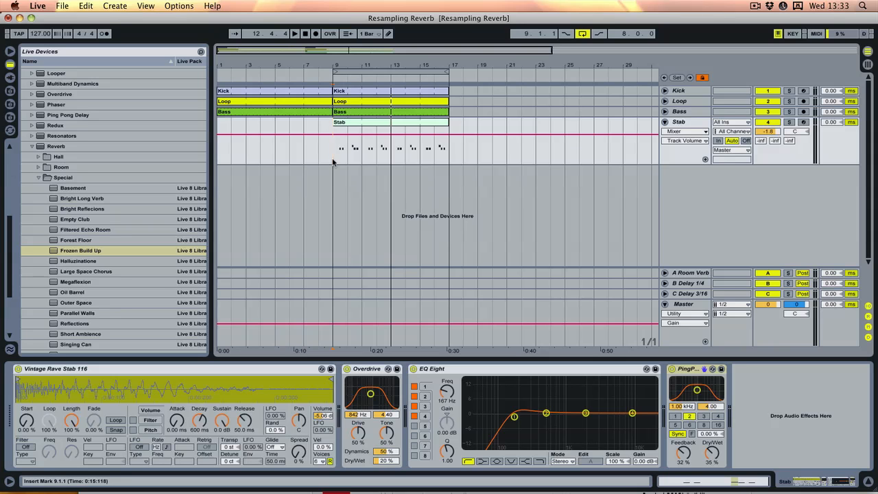
# - Solo the Stab track and audition it on its own from bar 9
pyautogui.click(789, 122)
pyautogui.press('space')
pyautogui.press('space')
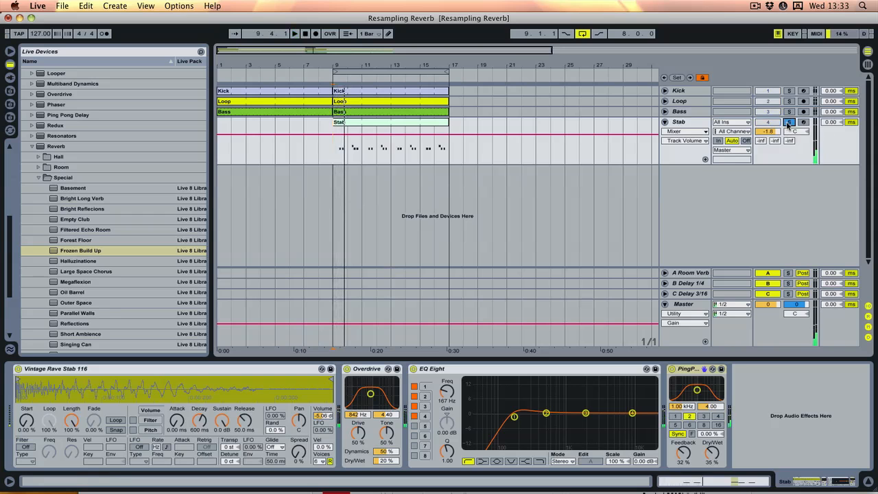
# - Insert a new audio track below the Stab track and set its input to Resampling
pyautogui.click(678, 162)
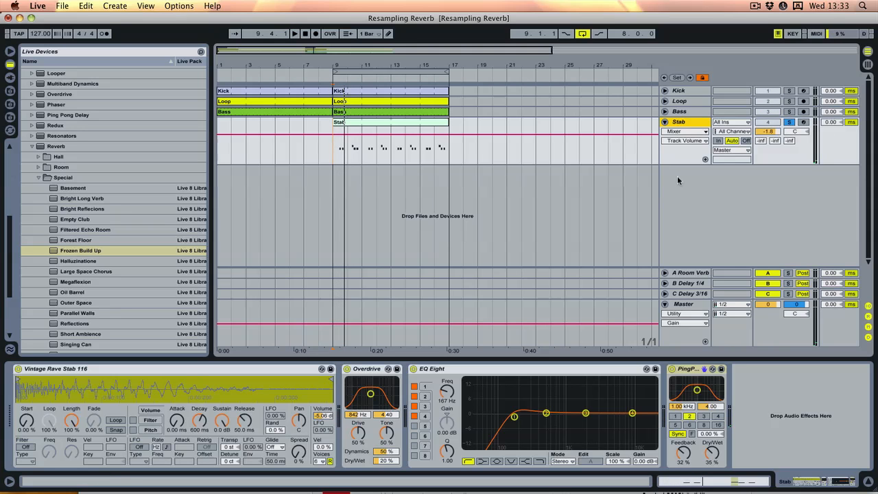
pyautogui.rightClick(677, 177)
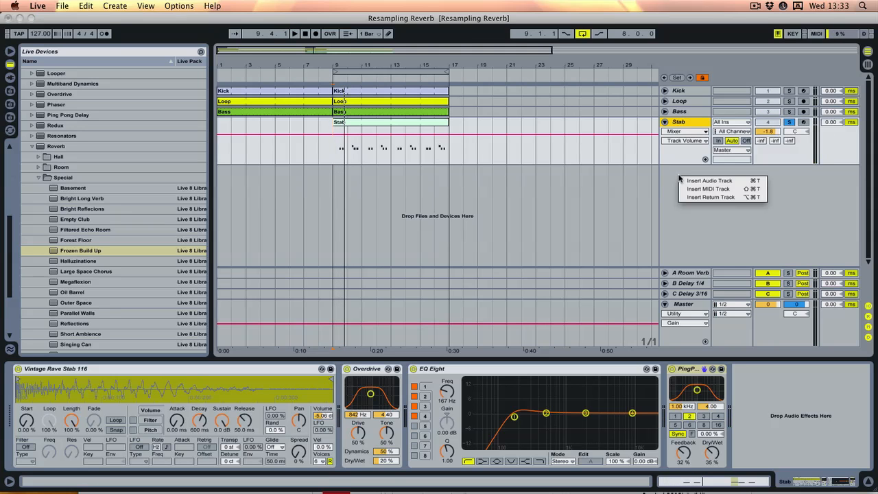
pyautogui.click(707, 180)
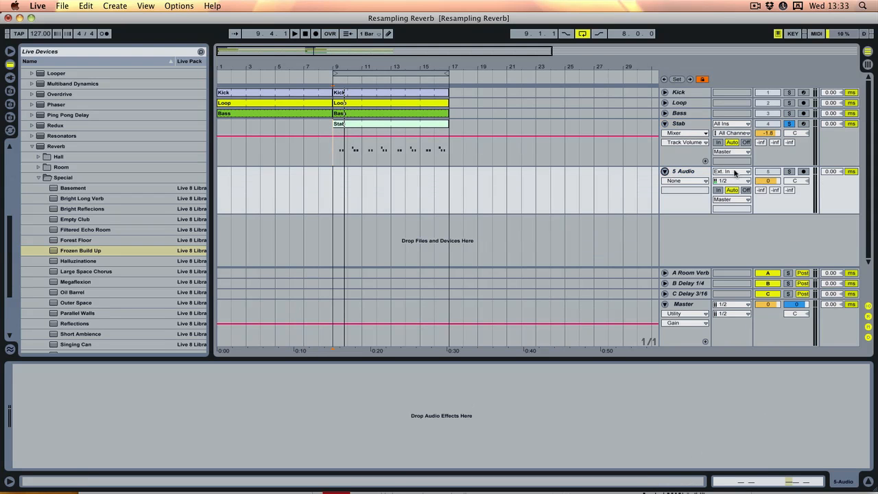
pyautogui.click(730, 172)
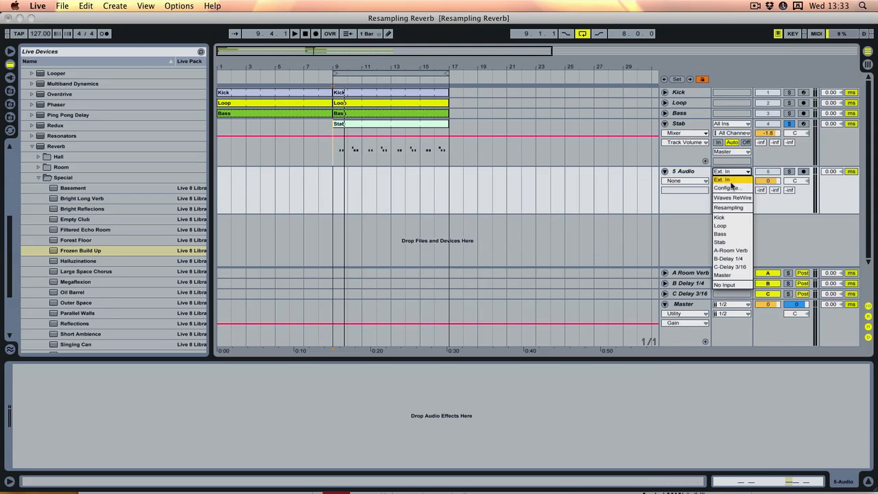
pyautogui.click(730, 207)
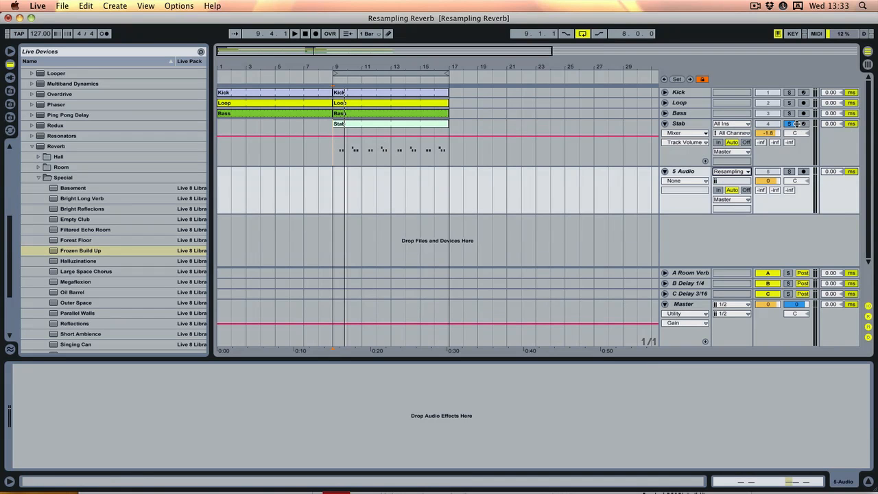
# - Arm the 5 Audio track and record the soloed stab into it from bar 9 for about two bars
pyautogui.click(804, 172)
pyautogui.click(337, 200)
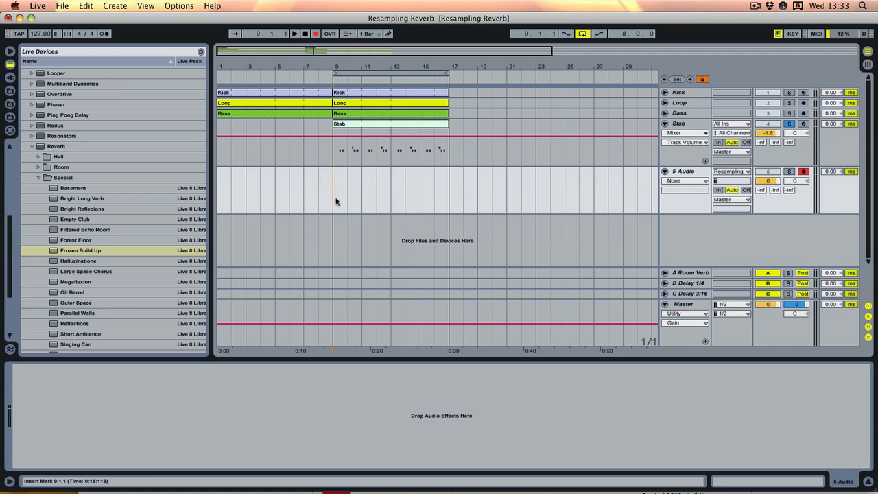
pyautogui.click(293, 34)
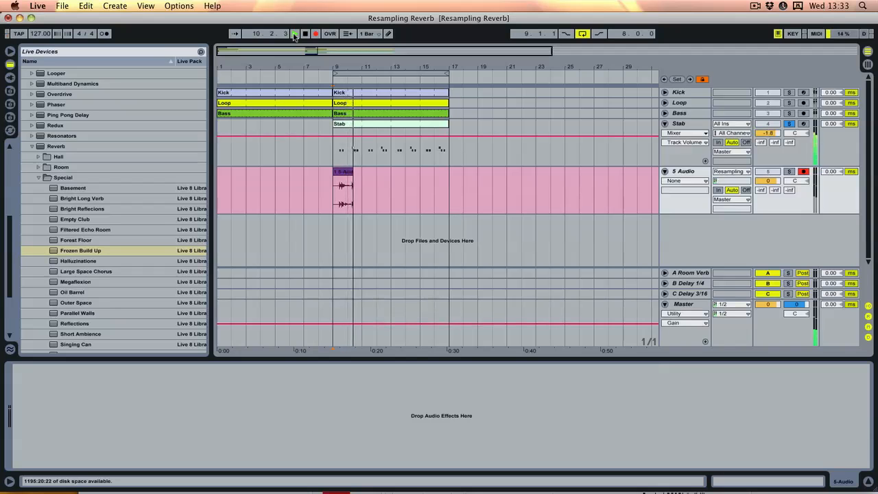
pyautogui.press('space')
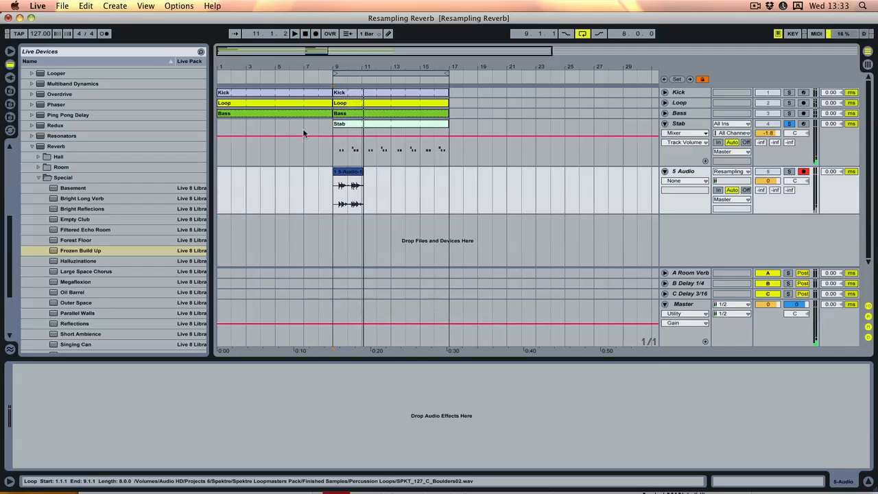
# - Trim the recorded stab clip to one bar, ending at bar 10, and audition it with only the 5 Audio track soloed
pyautogui.moveTo(362, 178); pyautogui.dragTo(347, 177)
pyautogui.click(374, 186)
pyautogui.click(342, 171)
pyautogui.click(790, 172)
pyautogui.press('space')
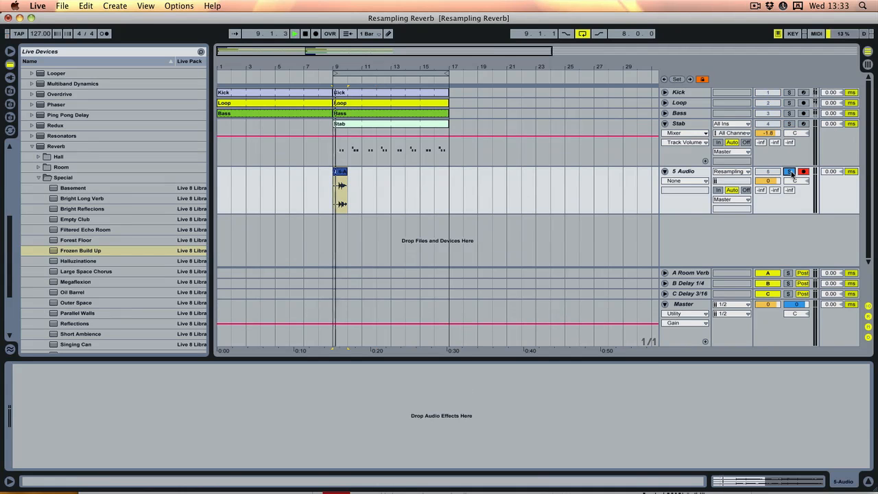
pyautogui.press('space')
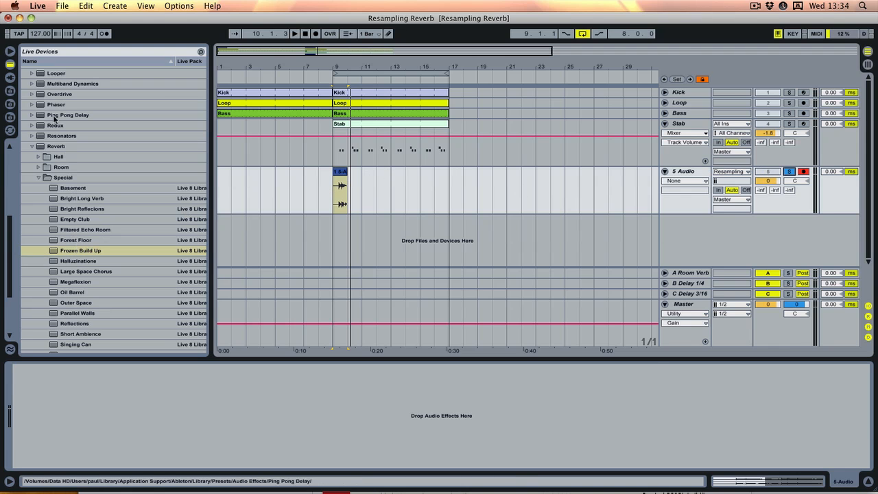
# - Add the Frozen Build Up reverb preset to the 5 Audio track and audition the clip through it
pyautogui.click(71, 251)
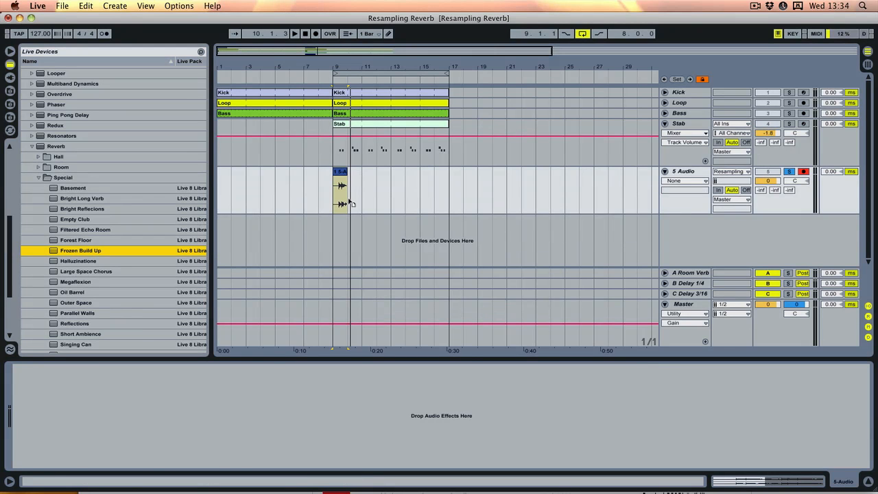
pyautogui.moveTo(346, 191); pyautogui.dragTo(345, 191)
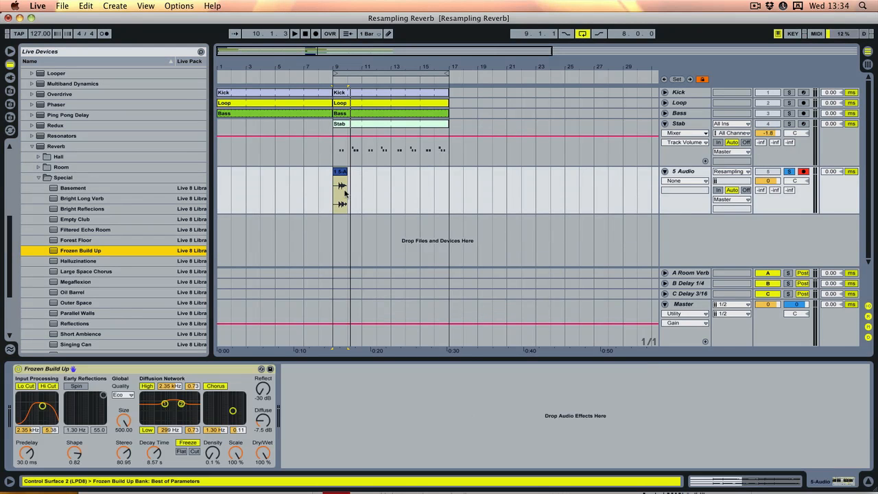
pyautogui.press('space')
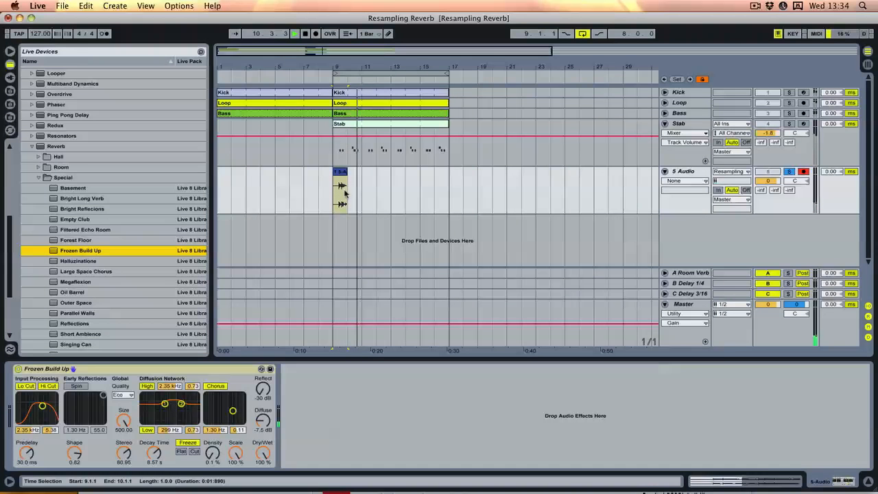
pyautogui.press('space')
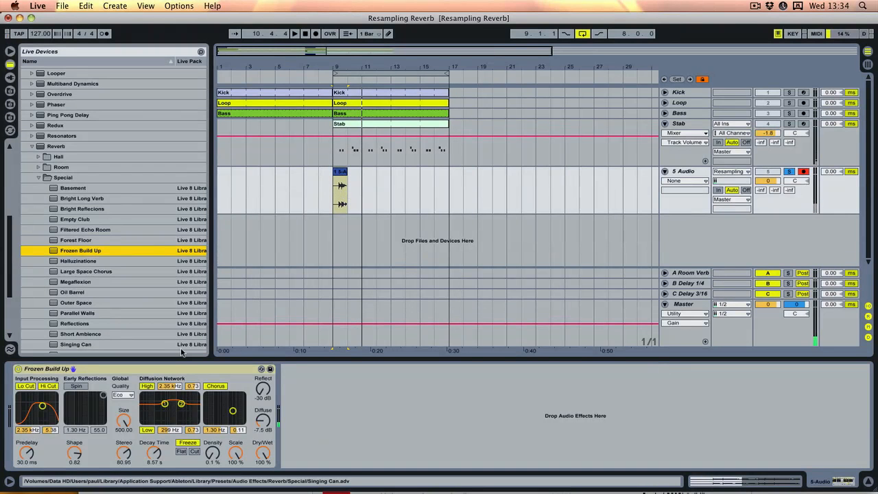
# - Turn off the reverb's Lo Cut and Hi Cut input filters and audition the result
pyautogui.click(26, 387)
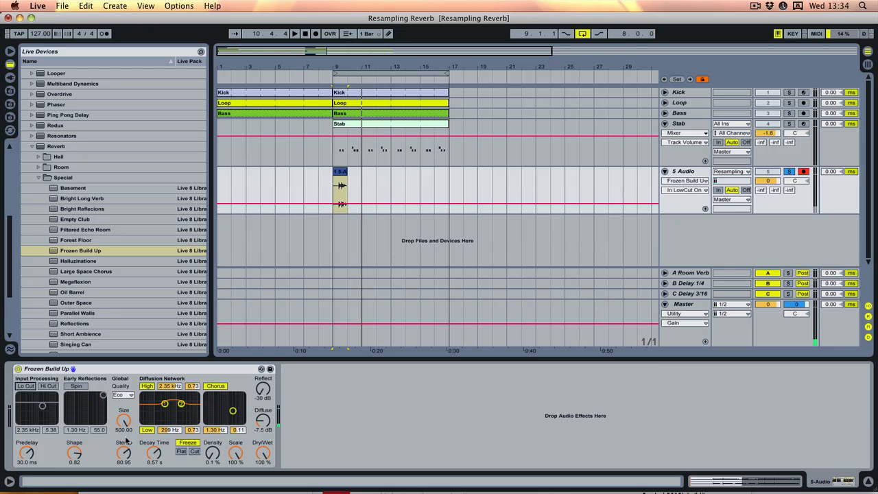
pyautogui.press('space')
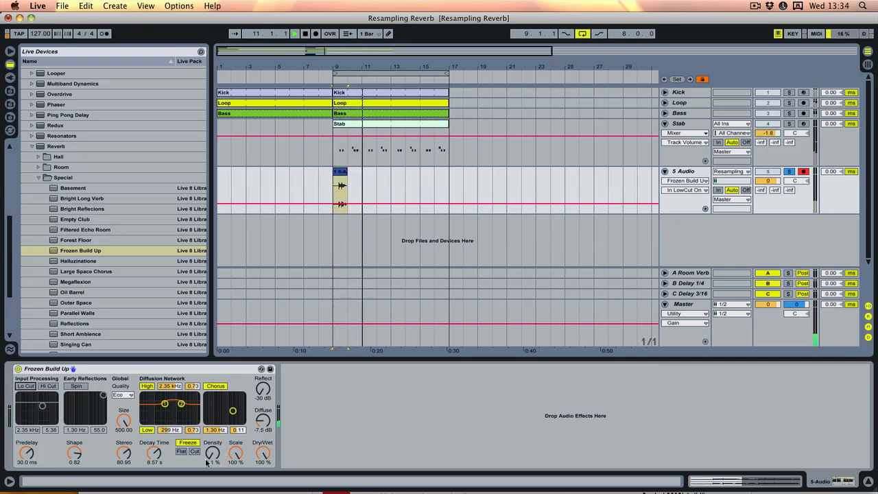
pyautogui.press('space')
# - Set the reverb's Decay Time to 11.8 s and Density to 50 %, and audition the sound
pyautogui.moveTo(155, 453); pyautogui.dragTo(154, 443)
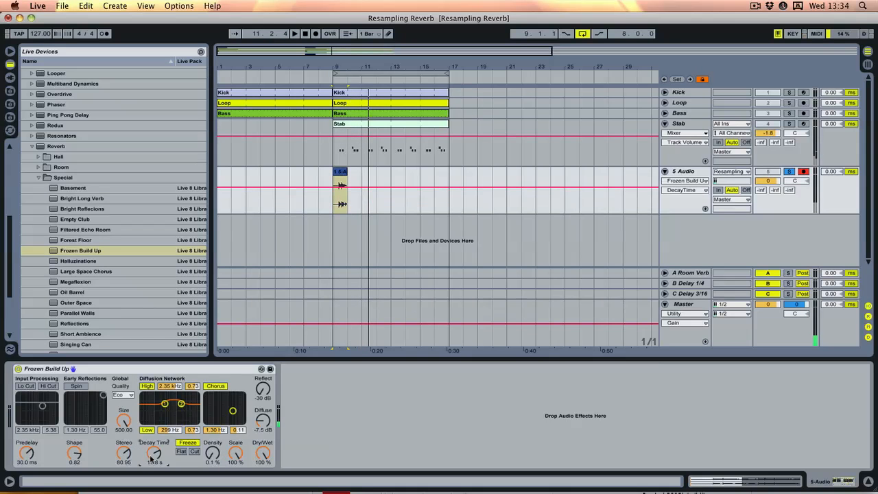
pyautogui.moveTo(213, 454); pyautogui.dragTo(221, 440)
pyautogui.press('space')
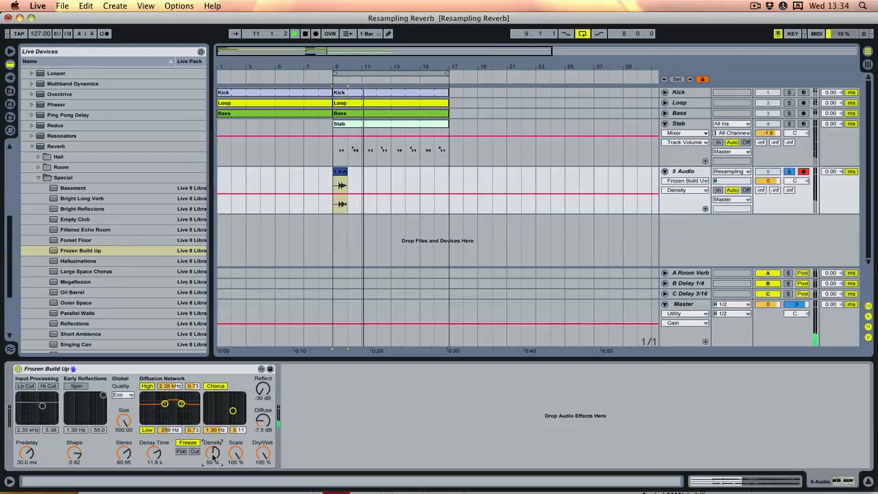
pyautogui.press('space')
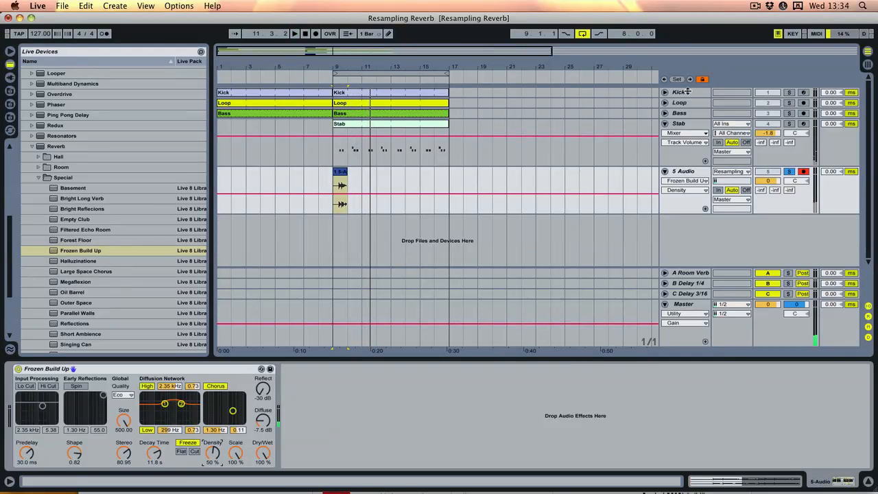
# - Freeze and flatten the 5 Audio track, and audition the rendered reverb tail from bar 10
pyautogui.rightClick(686, 172)
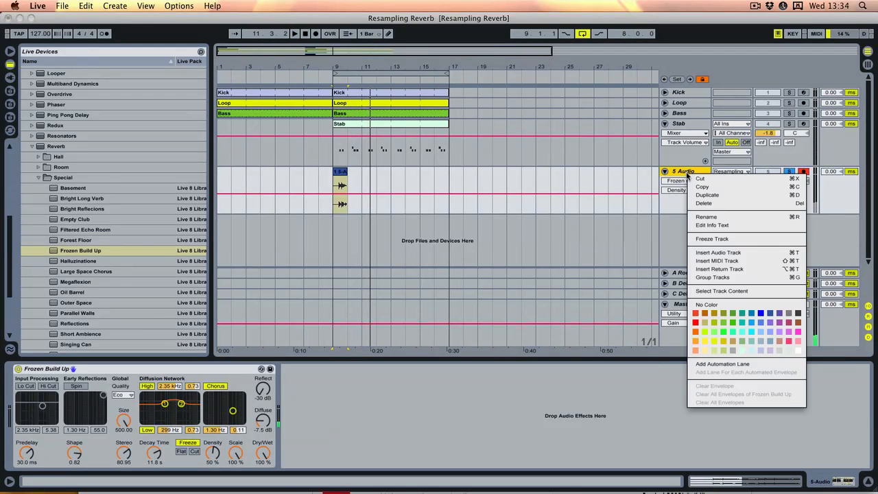
pyautogui.click(718, 239)
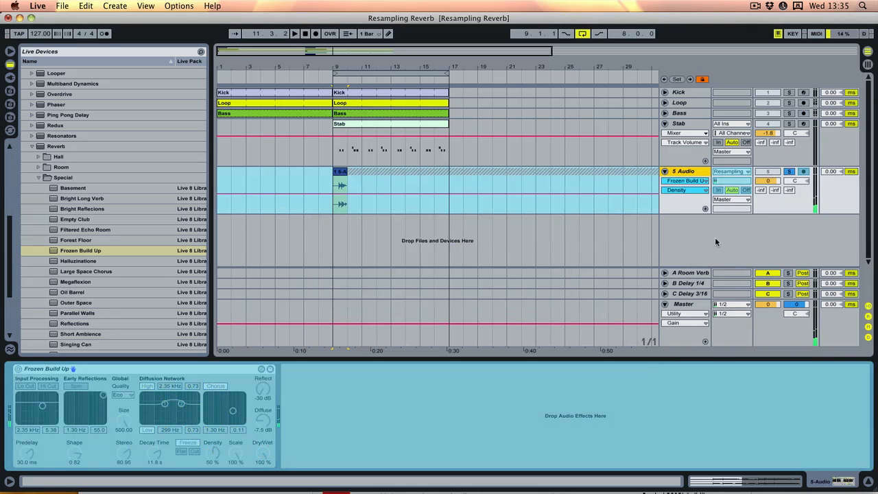
pyautogui.rightClick(697, 172)
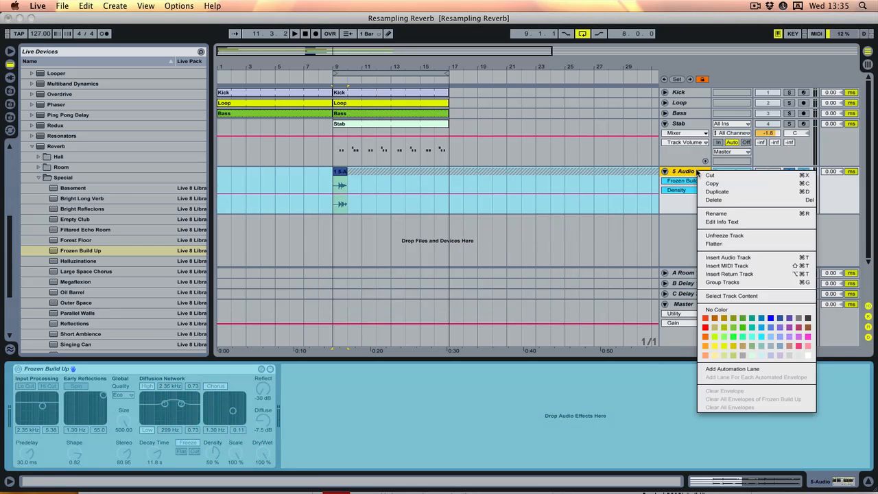
pyautogui.click(713, 243)
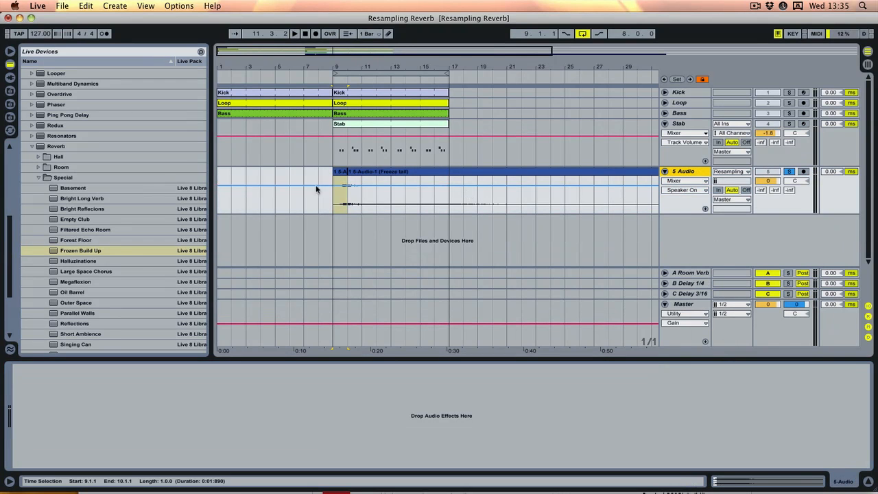
pyautogui.click(348, 204)
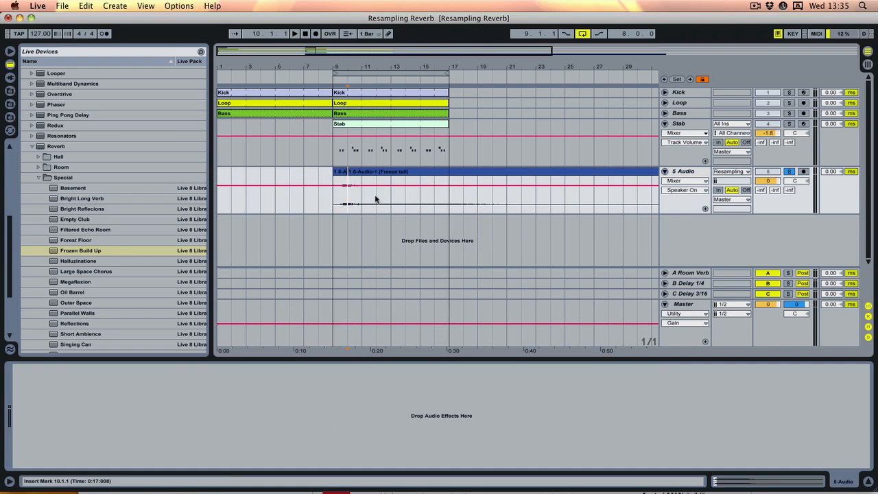
pyautogui.press('space')
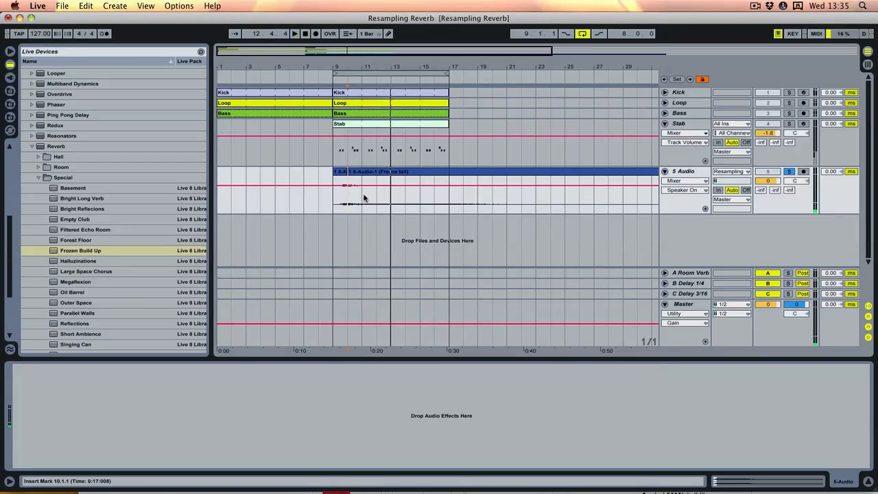
# - Insert a MIDI track below 5 Audio and load the Freeze tail clip into it as a sampled instrument
pyautogui.click(368, 173)
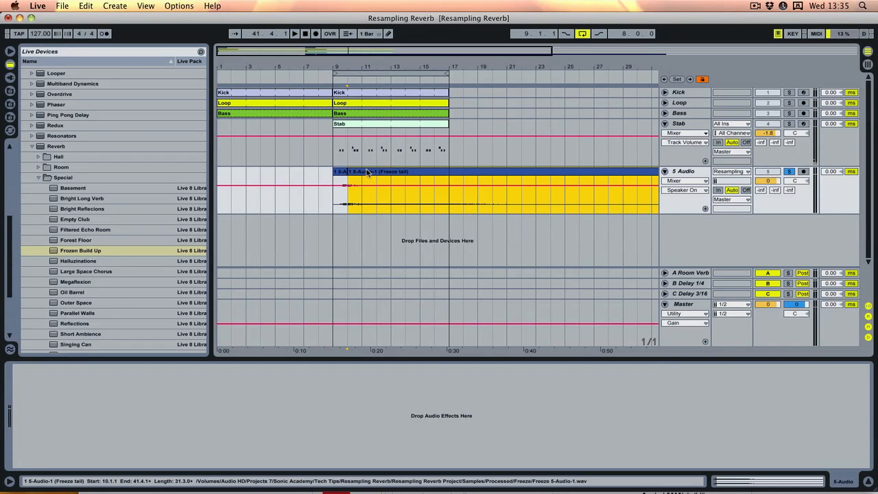
pyautogui.rightClick(678, 226)
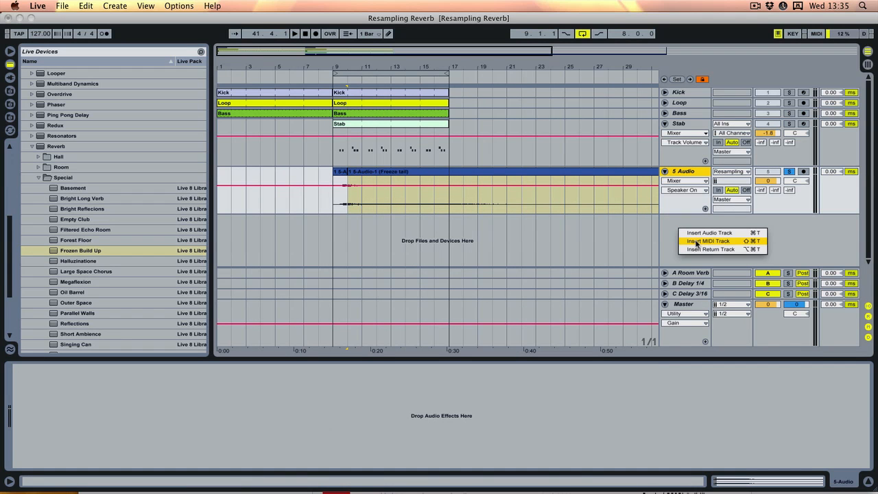
pyautogui.click(697, 242)
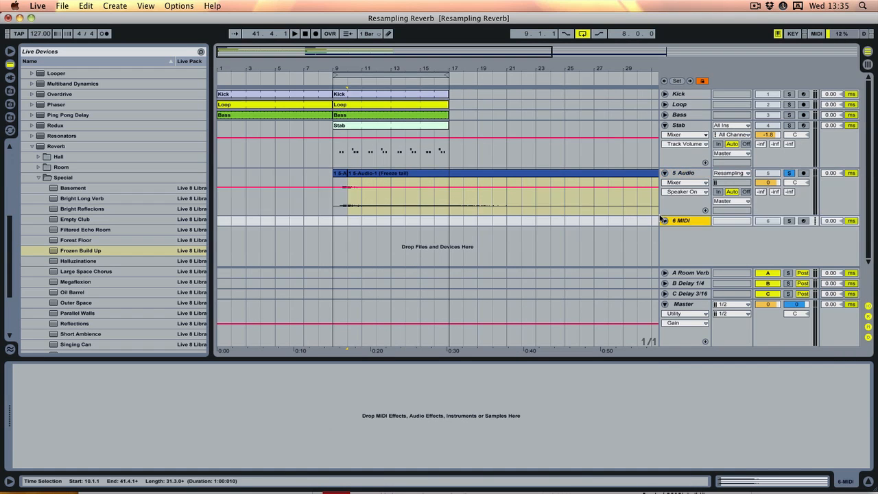
pyautogui.moveTo(391, 176); pyautogui.dragTo(323, 410)
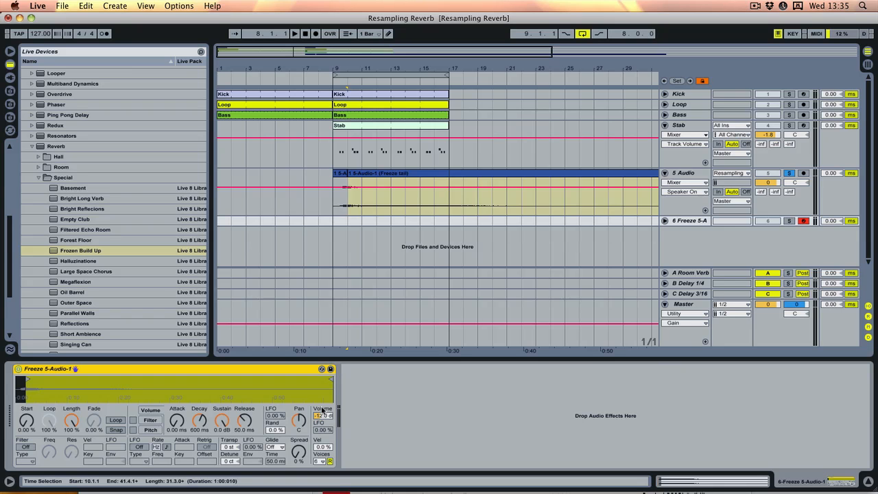
# - Unsolo the 5 Audio track and raise the reverb-tail sampler's Volume to 7.88 dB
pyautogui.click(789, 173)
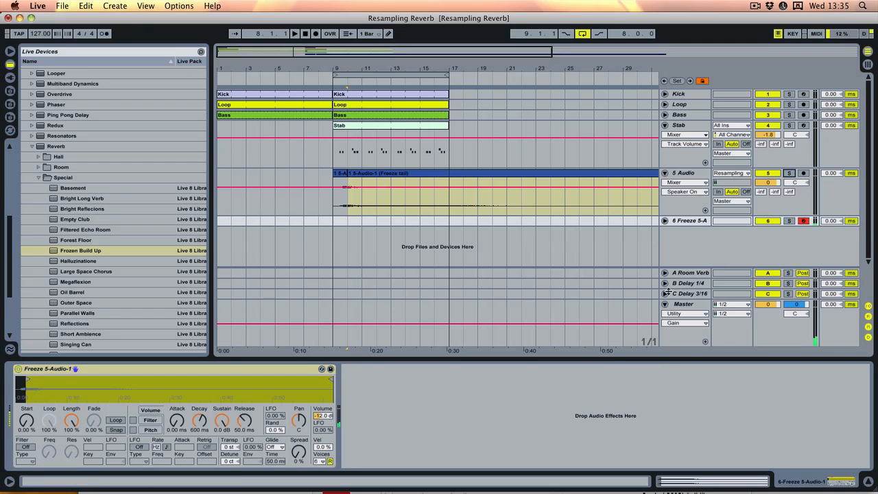
pyautogui.moveTo(322, 417); pyautogui.dragTo(322, 401)
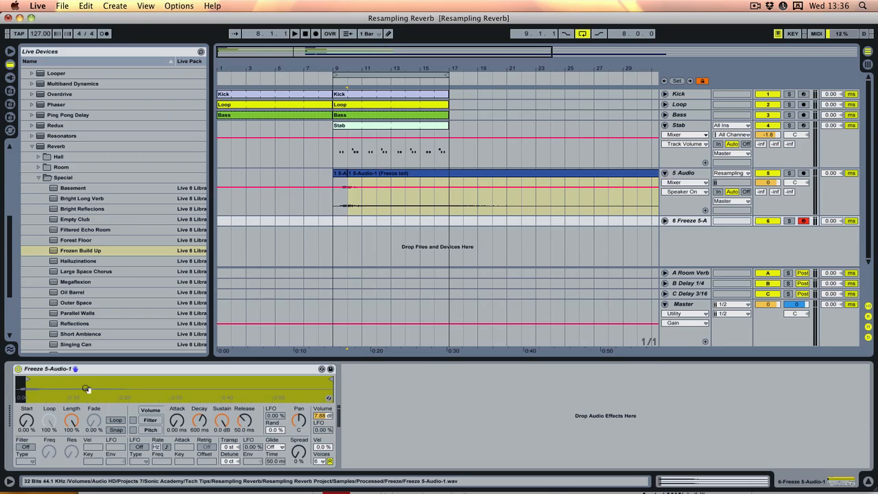
# - Shorten the sampler's playback region, enable looping, and set Loop to 64.3 %, Length to 84.1 % and Fade to 67.5 %
pyautogui.moveTo(331, 379); pyautogui.dragTo(53, 381)
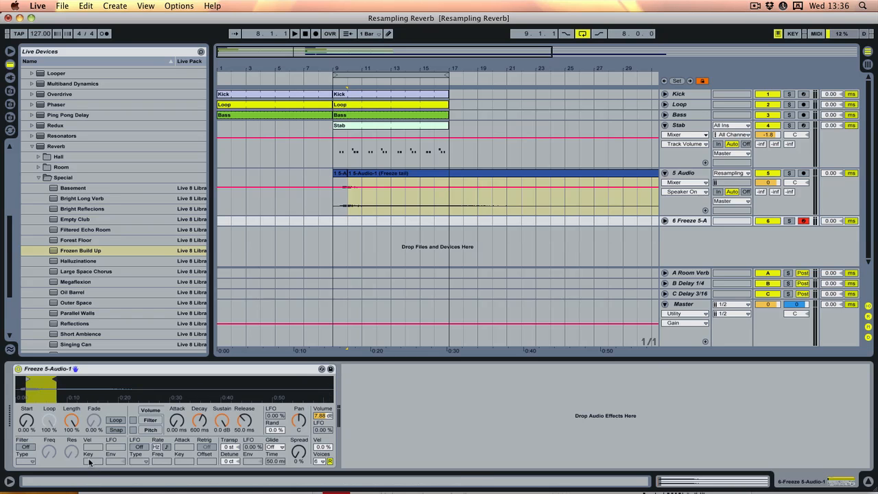
pyautogui.click(116, 420)
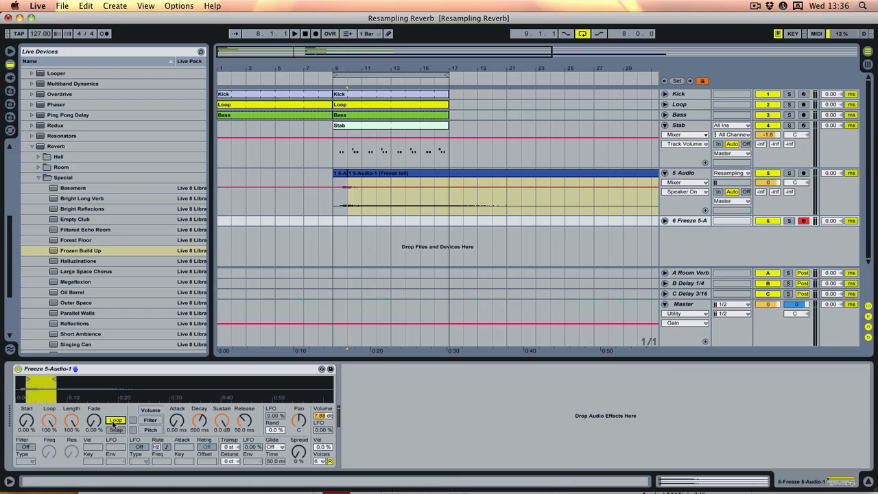
pyautogui.moveTo(45, 422); pyautogui.dragTo(92, 411)
pyautogui.moveTo(26, 378); pyautogui.dragTo(73, 379)
pyautogui.moveTo(100, 425); pyautogui.dragTo(56, 424)
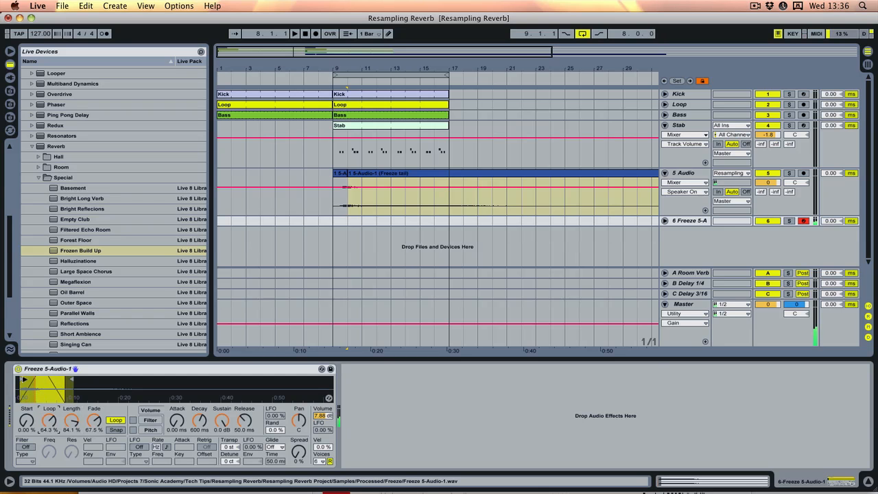
# - Narrow the looped sample region to about 4 to 7 seconds, raise the sampler's Volume to 19.1 dB, and audition a note
pyautogui.moveTo(25, 379); pyautogui.dragTo(42, 380)
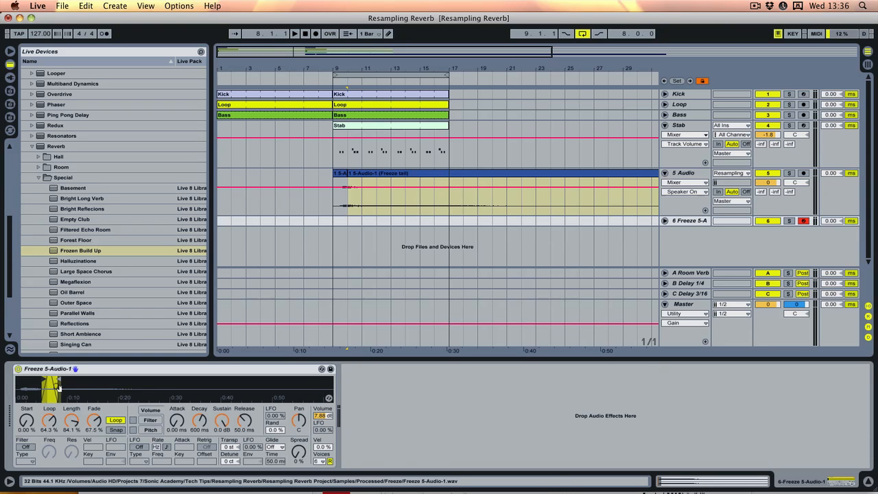
pyautogui.moveTo(326, 420); pyautogui.dragTo(326, 405)
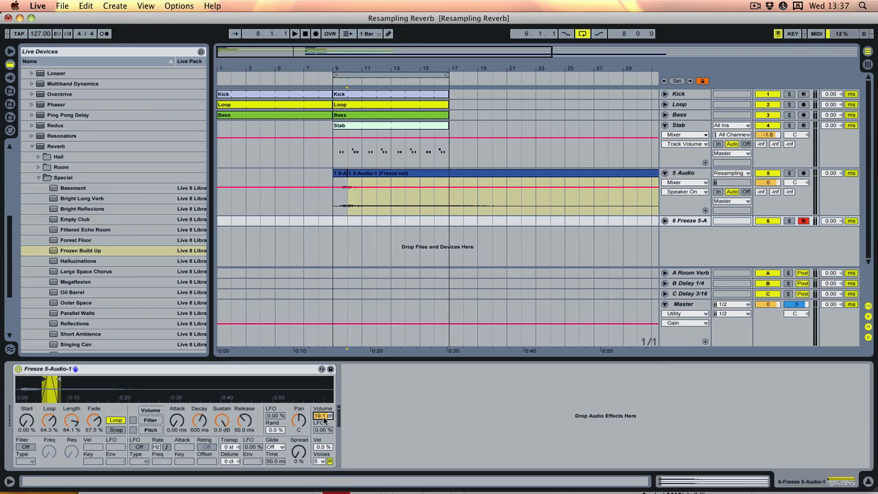
pyautogui.press('a')
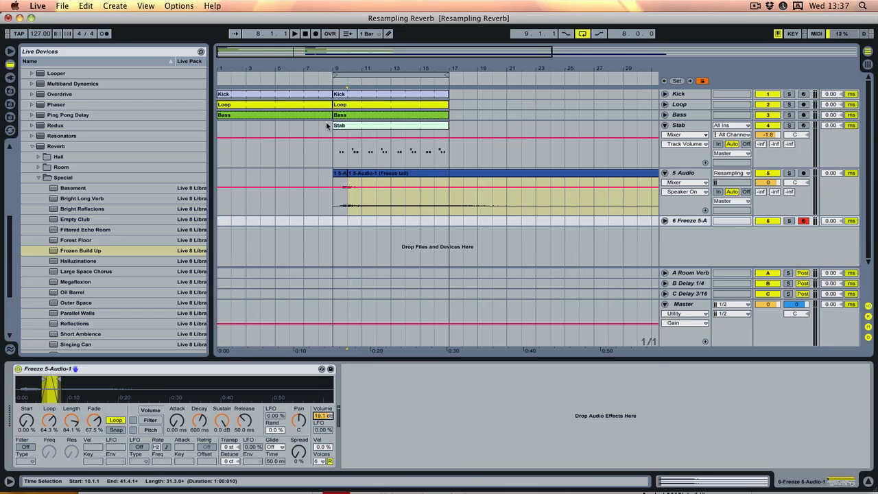
# - Insert an eight-bar MIDI clip from bar 1 on the Freeze 5-Audio track and draw a C3 note spanning the whole clip
pyautogui.moveTo(306, 67); pyautogui.dragTo(306, 55)
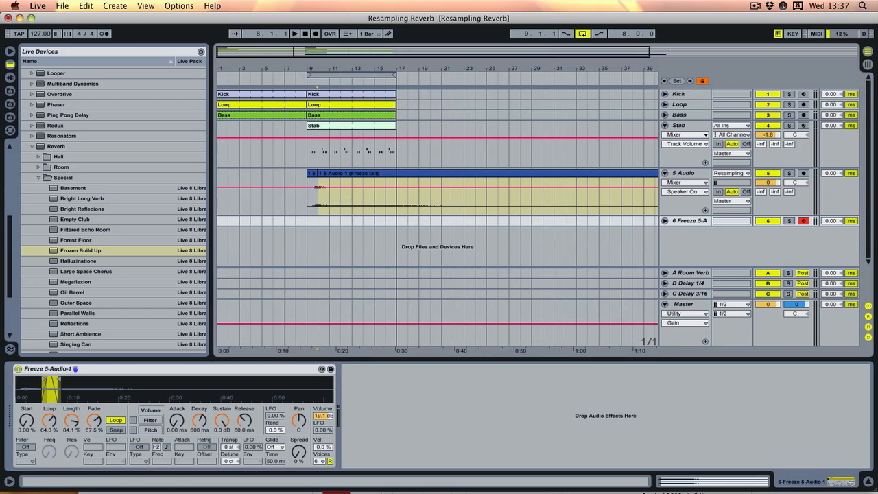
pyautogui.moveTo(304, 223); pyautogui.dragTo(219, 228)
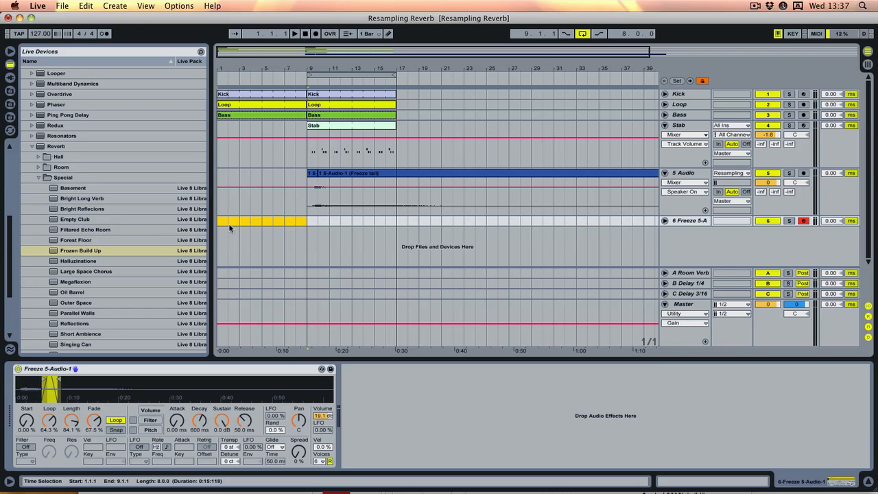
pyautogui.press('super+shift+m')
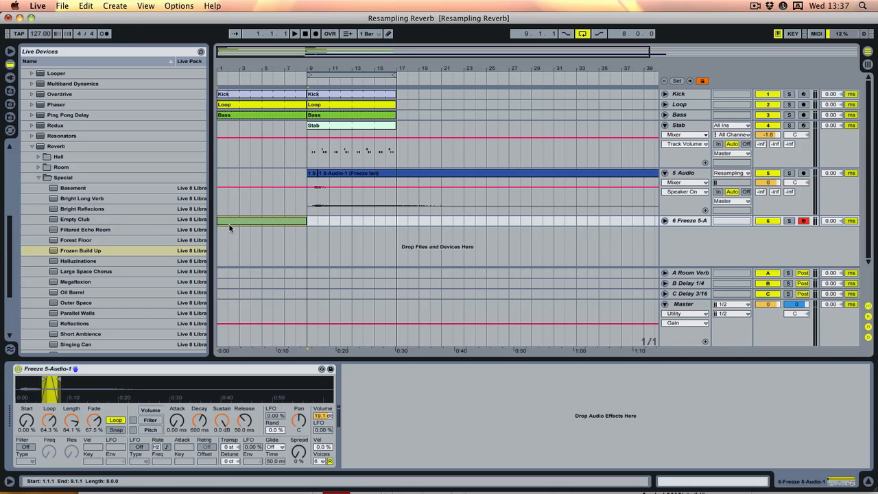
pyautogui.doubleClick(237, 222)
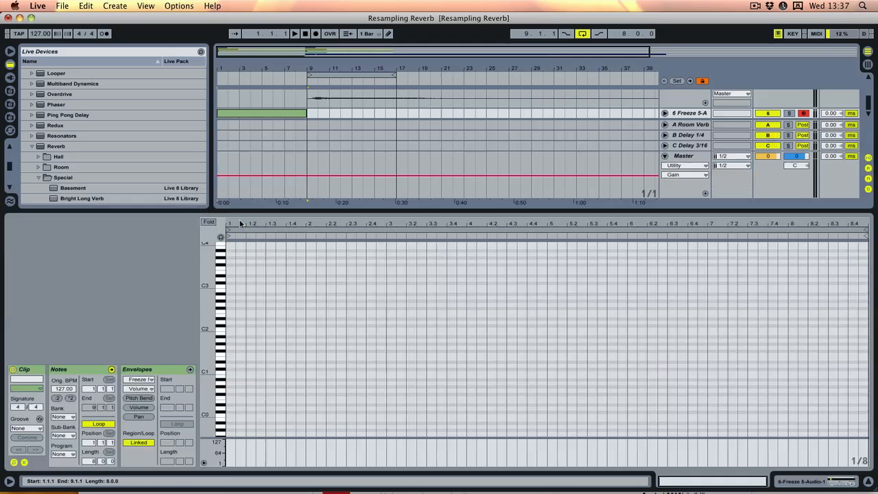
pyautogui.doubleClick(231, 287)
pyautogui.moveTo(234, 287); pyautogui.dragTo(798, 321)
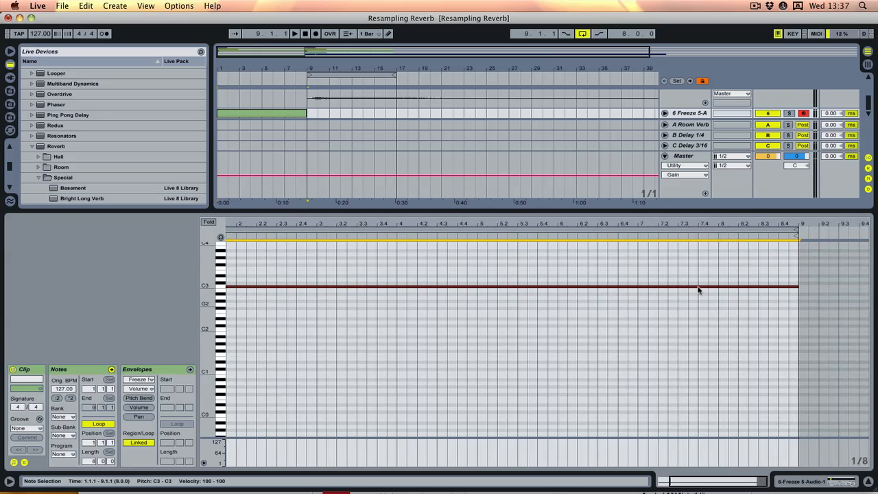
# - Solo the Freeze 5-Audio track and audition its sustained C3 note from the start of the arrangement
pyautogui.click(303, 36)
pyautogui.press('space')
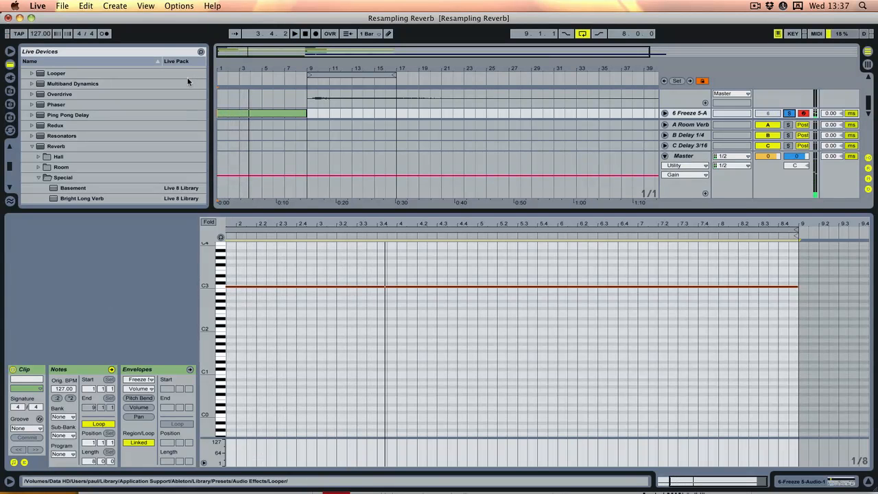
pyautogui.moveTo(255, 71); pyautogui.dragTo(255, 61)
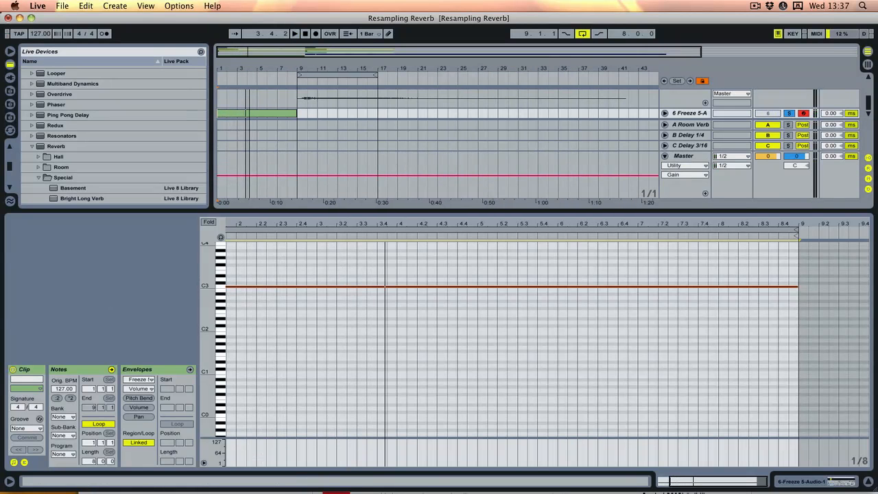
# - Unfold the Freeze 5-Audio track, enlarge the arrangement area, and delete the 5 Audio track
pyautogui.click(665, 113)
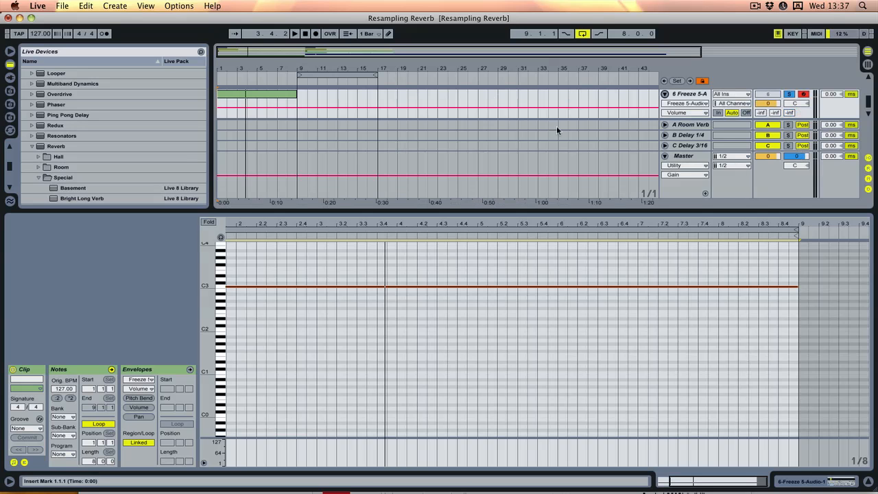
pyautogui.moveTo(496, 212); pyautogui.dragTo(496, 341)
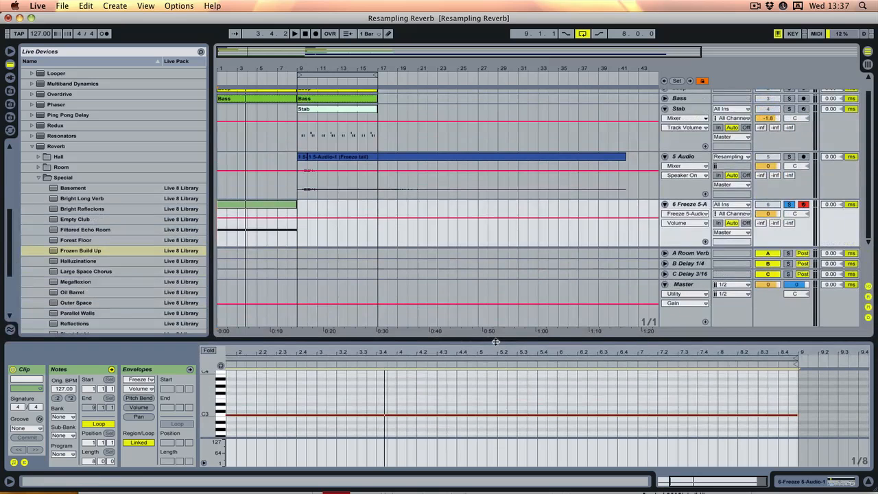
pyautogui.scroll(1, 335, 180)
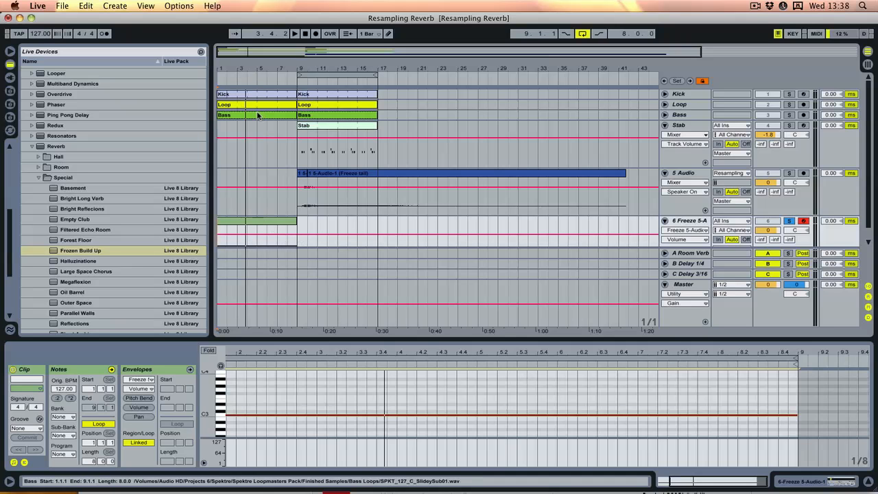
pyautogui.click(681, 176)
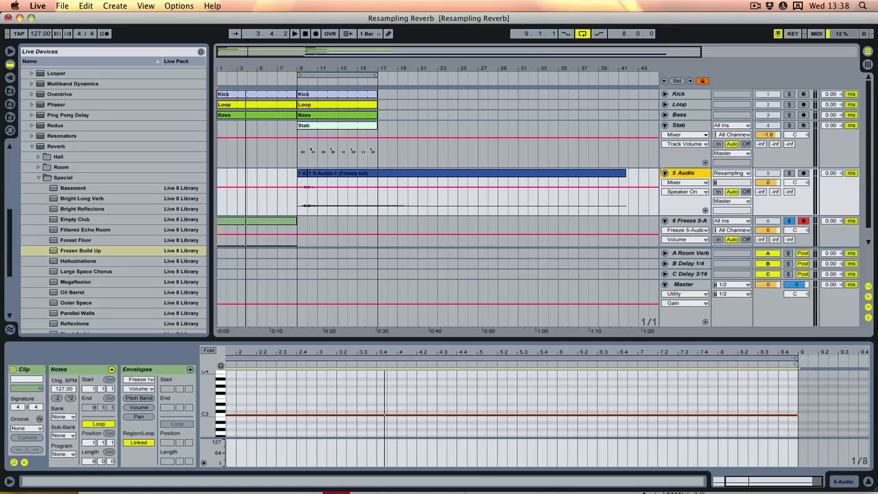
pyautogui.press('Delete')
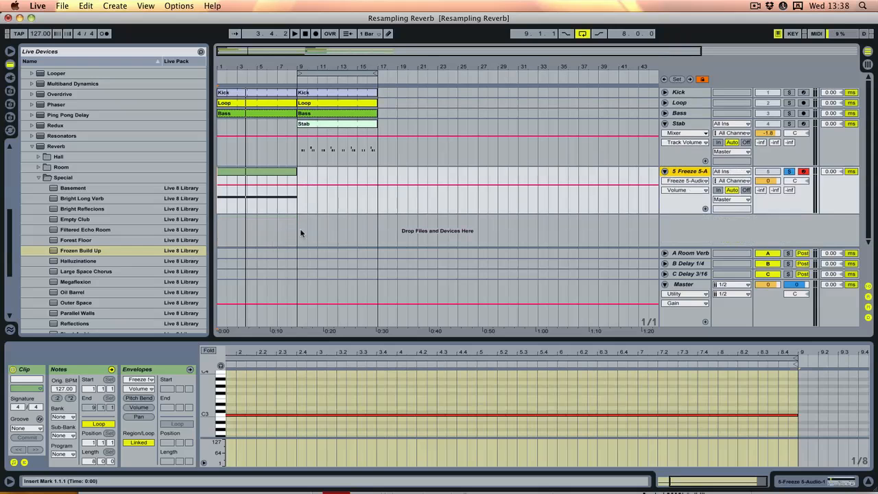
# - Show the reverb-tail sampler and audition its MIDI clip from bar 1
pyautogui.click(690, 172)
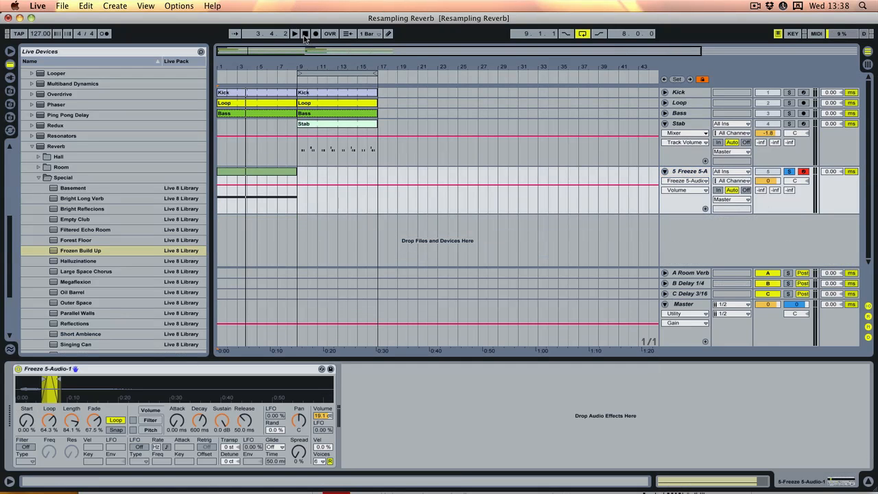
pyautogui.click(306, 34)
pyautogui.press('space')
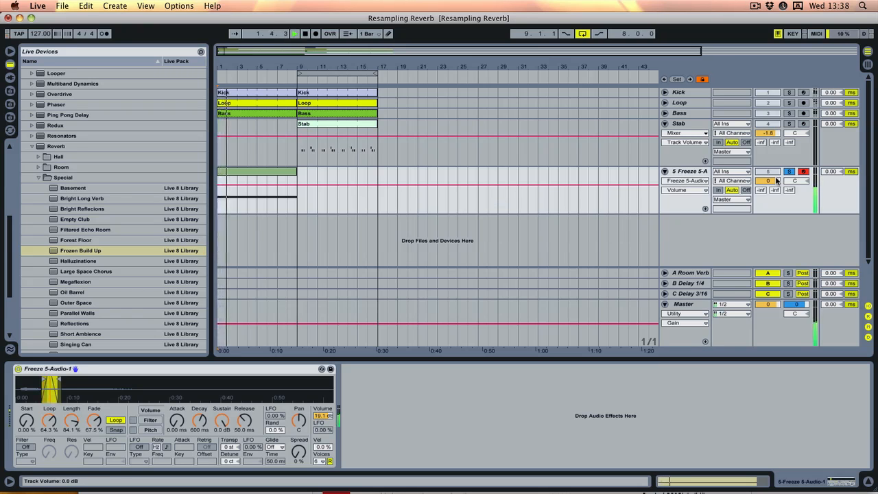
pyautogui.press('space')
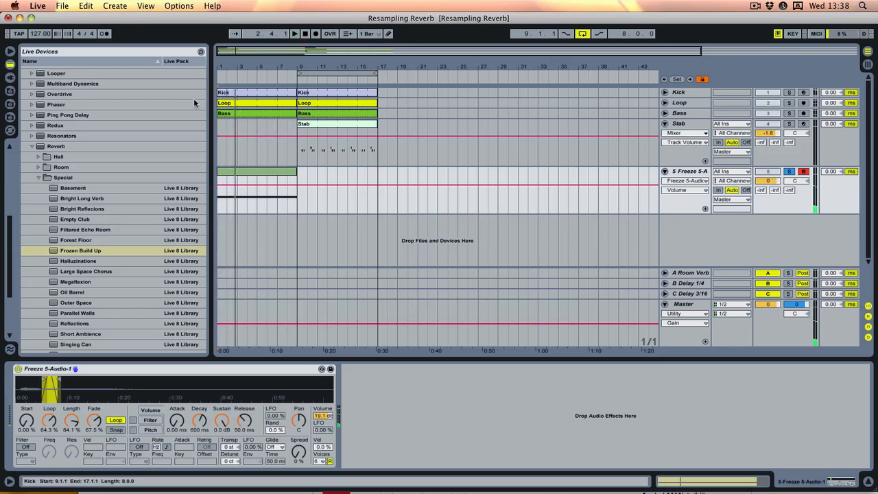
# - Enable the sampler's filter, set its type to BP12 and raise its resonance to 1.21
pyautogui.click(26, 447)
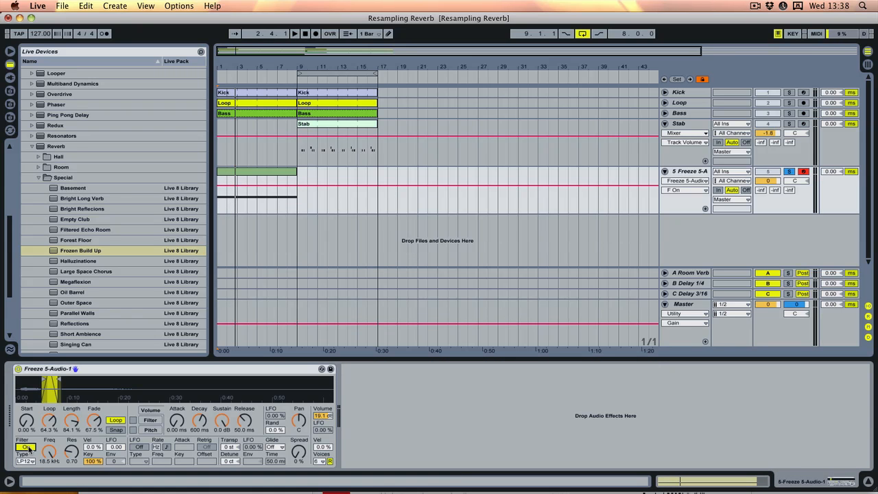
pyautogui.click(26, 461)
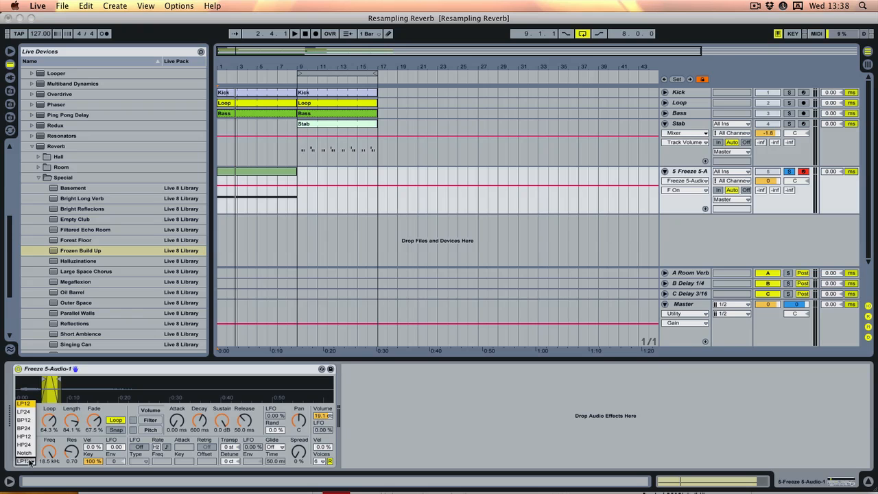
pyautogui.click(27, 420)
pyautogui.click(72, 451)
pyautogui.moveTo(71, 452); pyautogui.dragTo(71, 443)
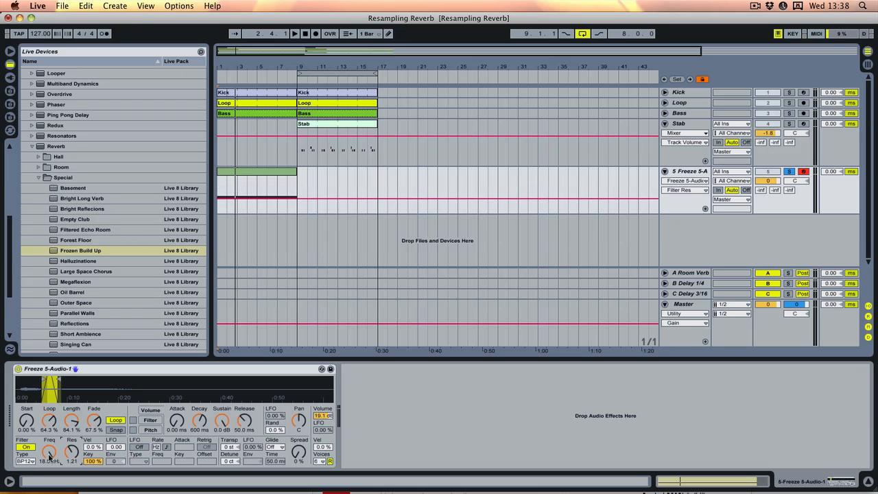
# - Lower the sampler's filter frequency to 146 Hz while auditioning the sustained note
pyautogui.press('space')
pyautogui.moveTo(49, 451); pyautogui.dragTo(49, 479)
pyautogui.press('space')
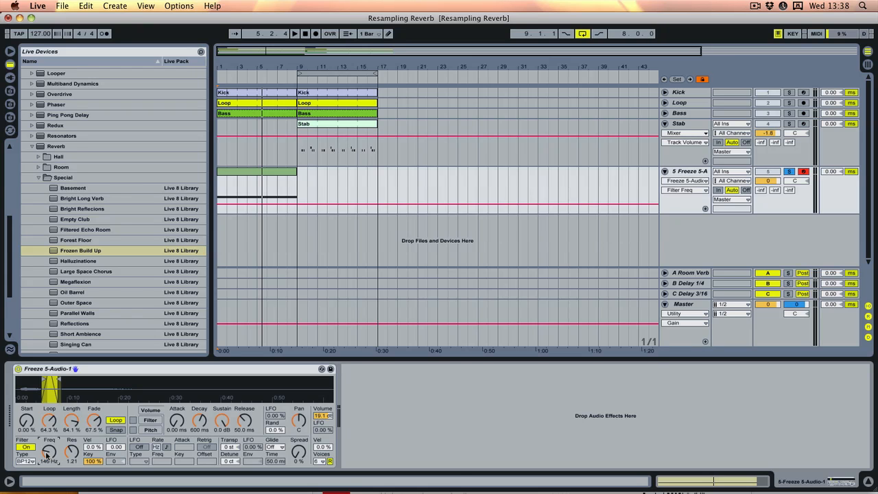
# - Draw Filter Freq automation rising to bar 3, dipping through bars 5 and 7, and rising to bar 9, then audition it from the start
pyautogui.moveTo(239, 207); pyautogui.dragTo(239, 190)
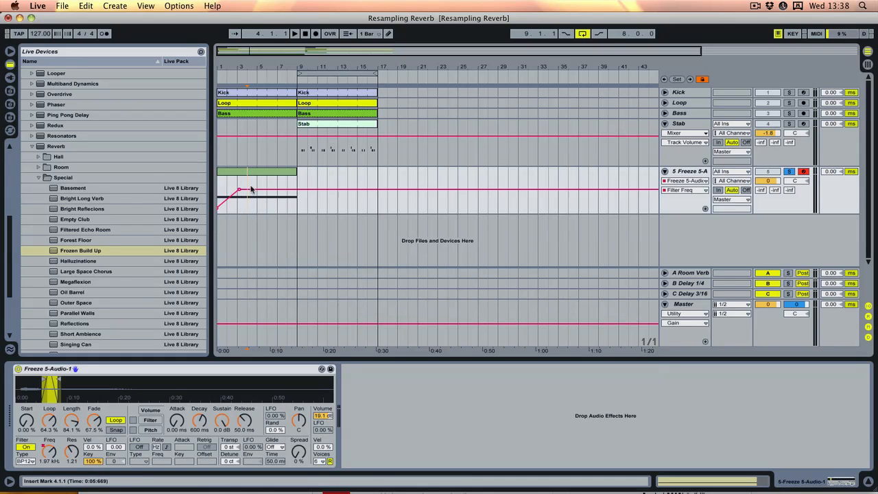
pyautogui.moveTo(251, 189); pyautogui.dragTo(297, 185)
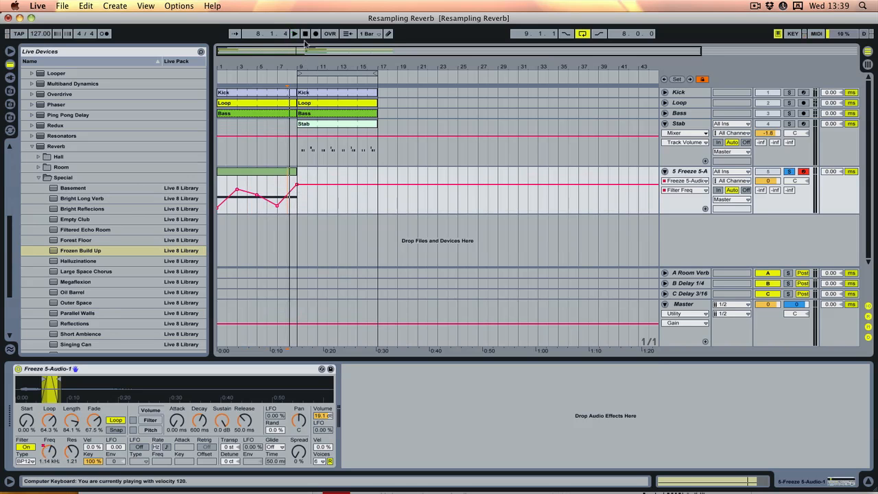
pyautogui.click(306, 35)
pyautogui.click(293, 35)
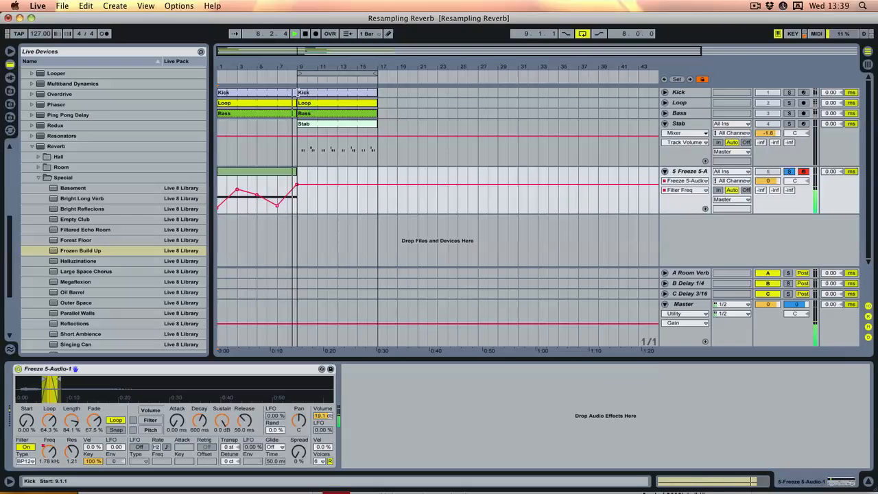
# - Remove the last bar of the first Kick clip, from bar 8 to 9, and reselect the Freeze 5-Audio track
pyautogui.click(288, 93)
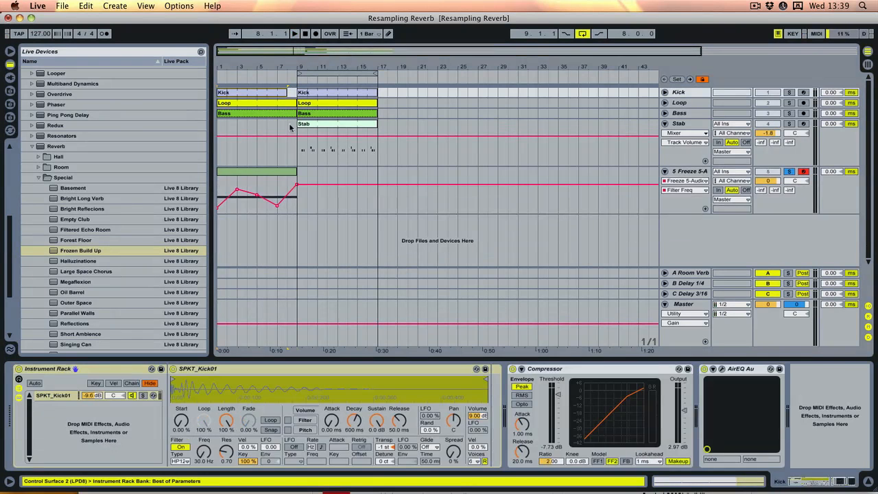
pyautogui.click(692, 172)
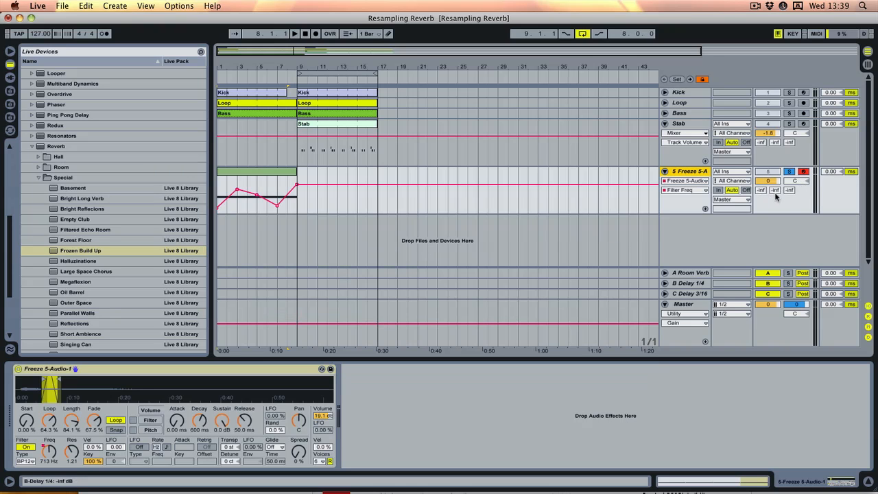
# - Set the Freeze 5-Audio track's send to B Delay 1/4 to about -21 dB while auditioning the sweep
pyautogui.moveTo(775, 190)
pyautogui.mouseDown()
pyautogui.moveTo(774, 173)
pyautogui.moveTo(776, 196)
pyautogui.mouseUp()
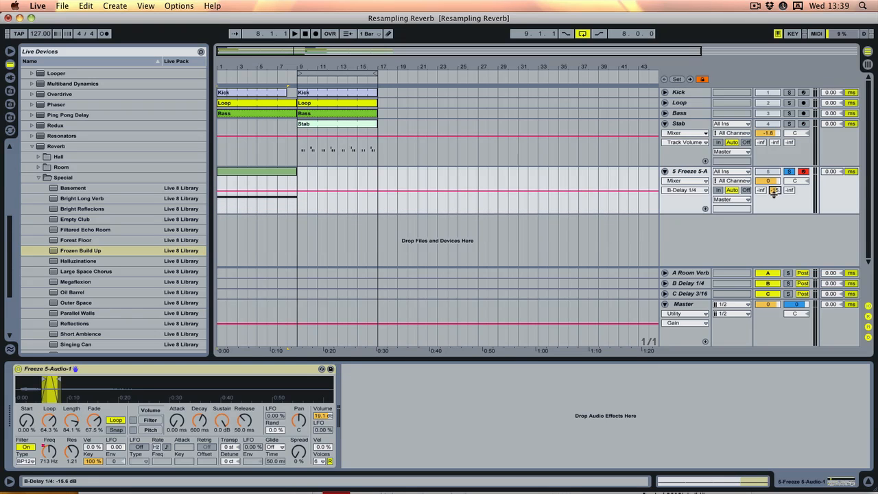
pyautogui.press('space')
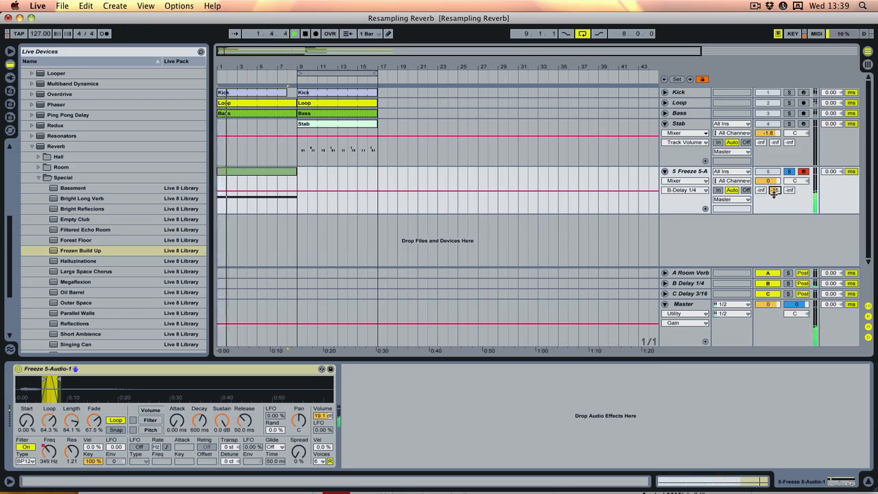
pyautogui.moveTo(774, 192); pyautogui.dragTo(775, 188)
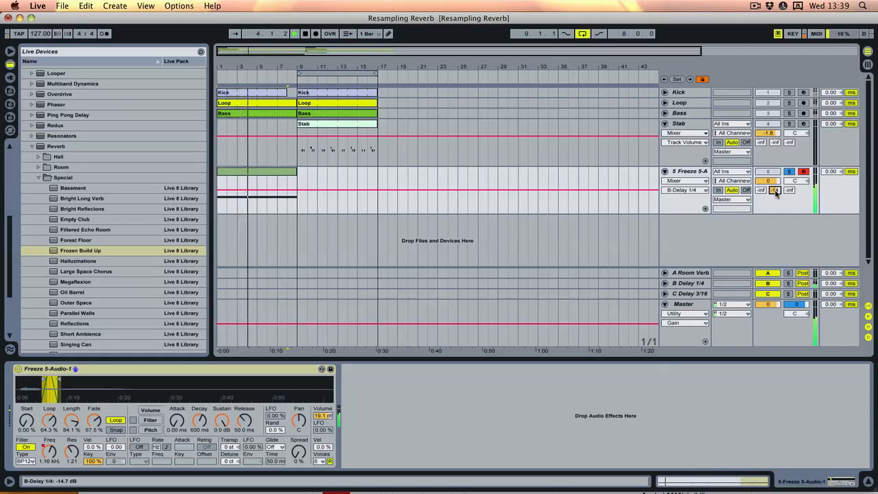
pyautogui.moveTo(777, 193); pyautogui.dragTo(776, 201)
pyautogui.press('space')
# - Add a Compressor from the audio effects after the instrument on the Freeze 5-Audio track
pyautogui.click(702, 172)
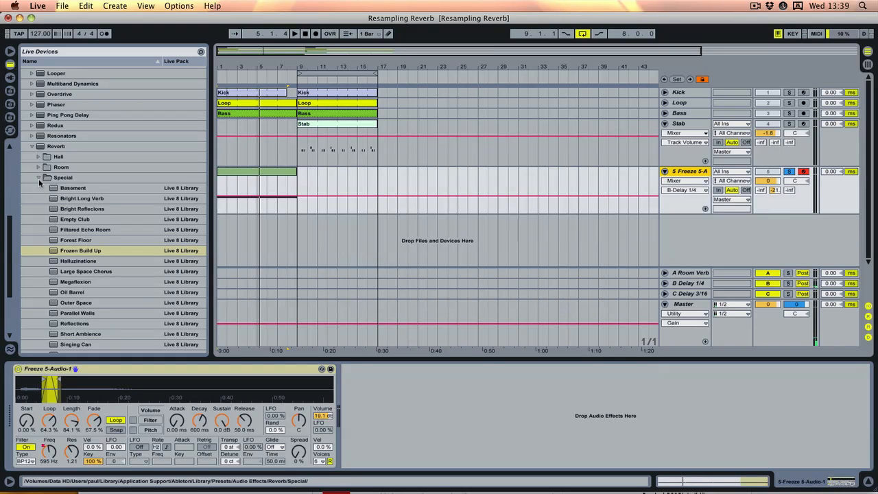
pyautogui.click(31, 147)
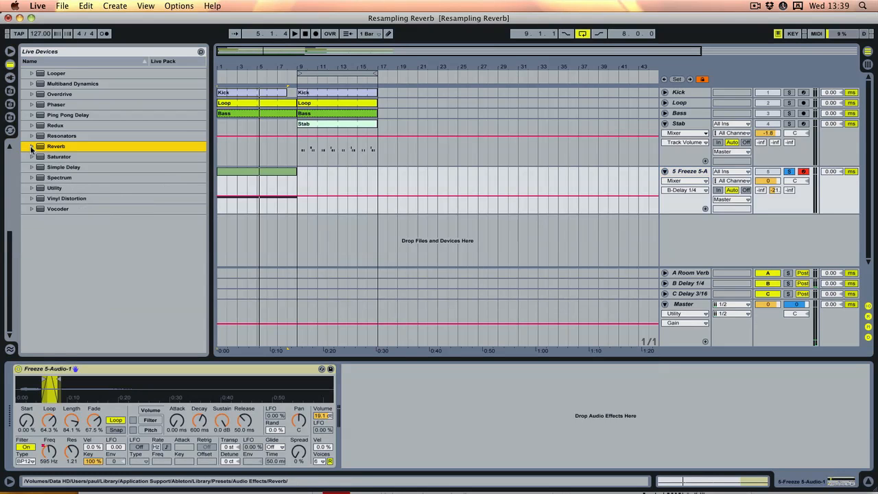
pyautogui.scroll(5, 67, 179)
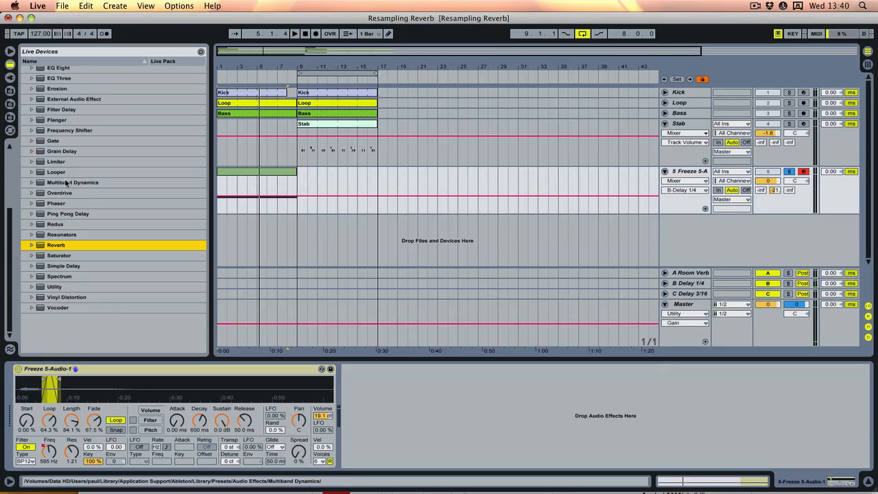
pyautogui.scroll(7, 67, 185)
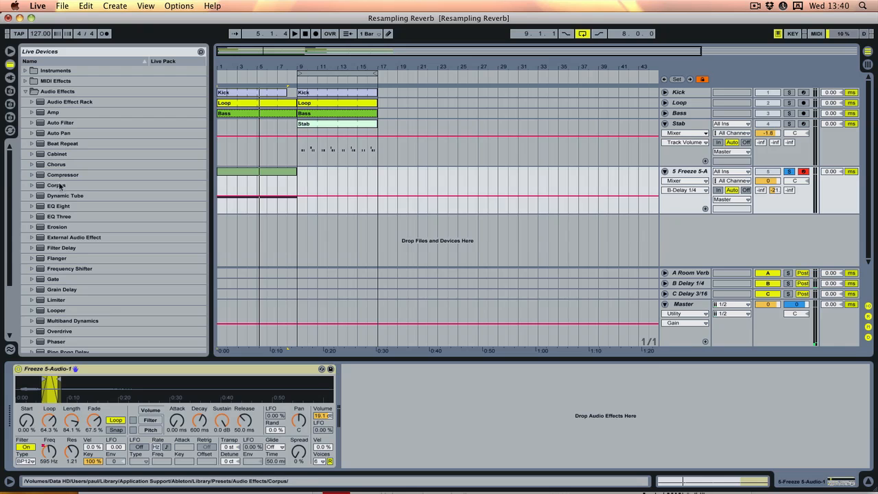
pyautogui.click(59, 175)
pyautogui.moveTo(418, 426); pyautogui.dragTo(419, 426)
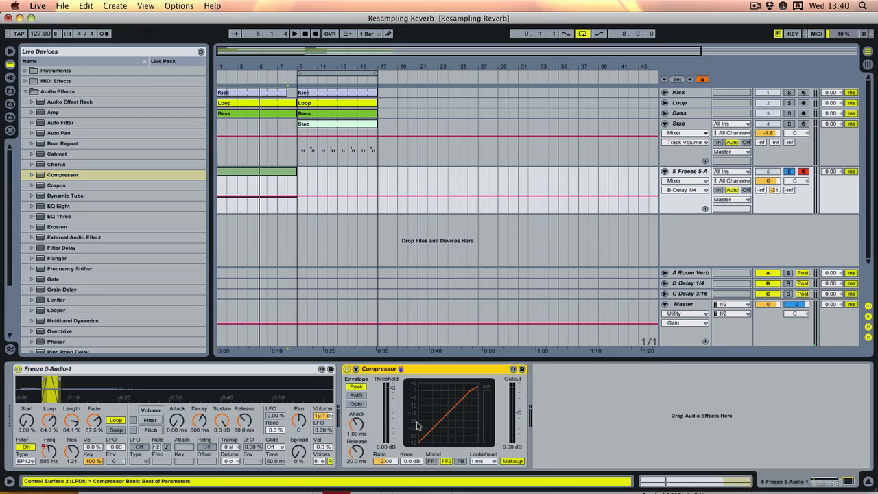
# - Enable the Compressor's sidechain and take its input from the Kick track
pyautogui.click(356, 370)
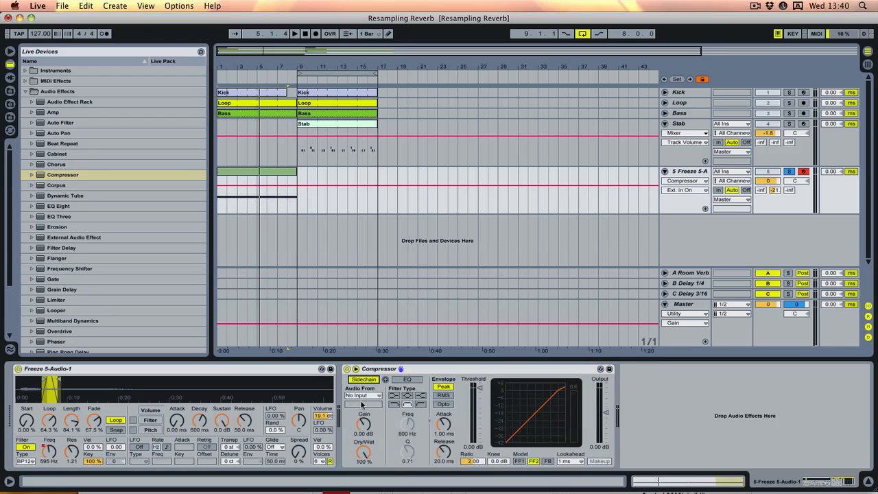
pyautogui.click(361, 396)
pyautogui.click(364, 421)
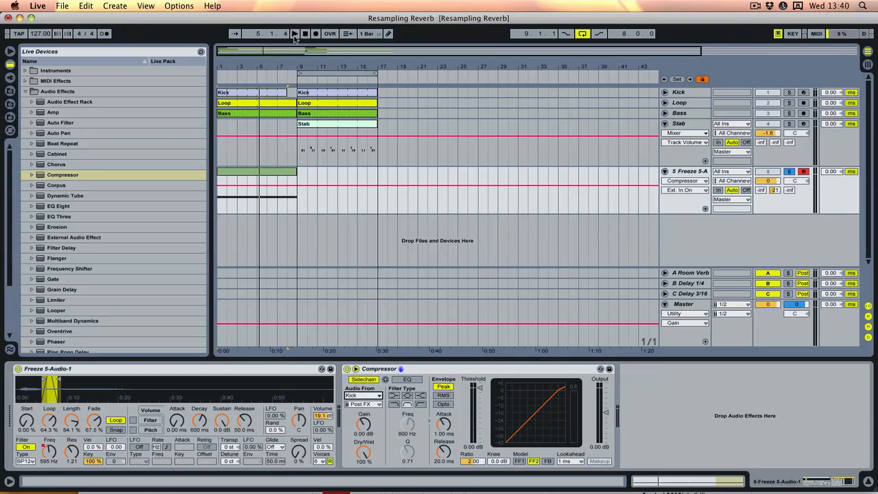
# - Play from the start with the Freeze 5-Audio track unsoloed and lower the Compressor threshold to -20.2 dB
pyautogui.click(305, 38)
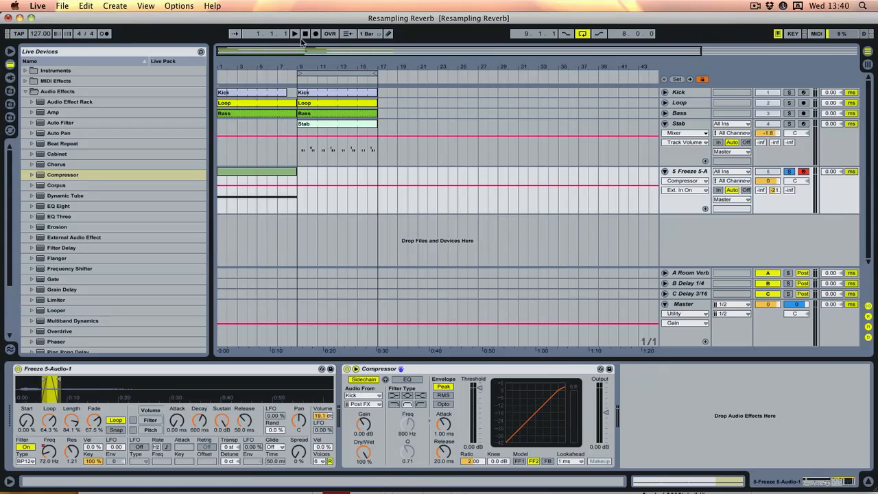
pyautogui.press('space')
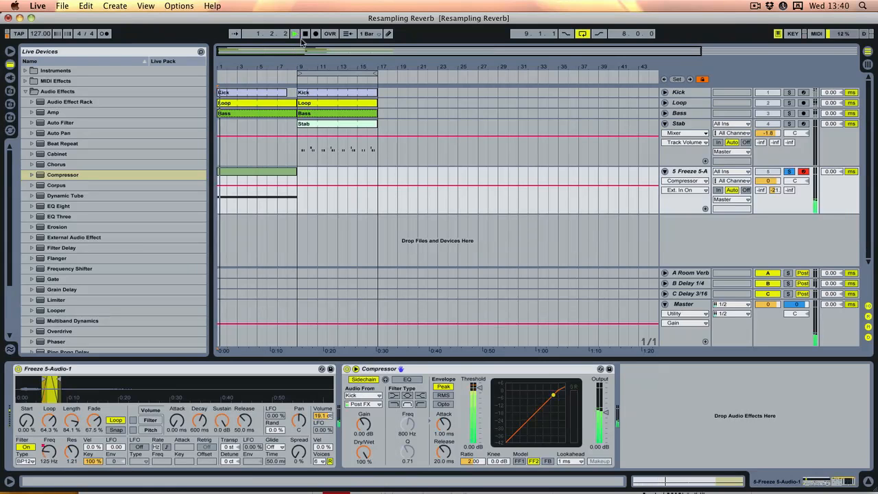
pyautogui.click(790, 172)
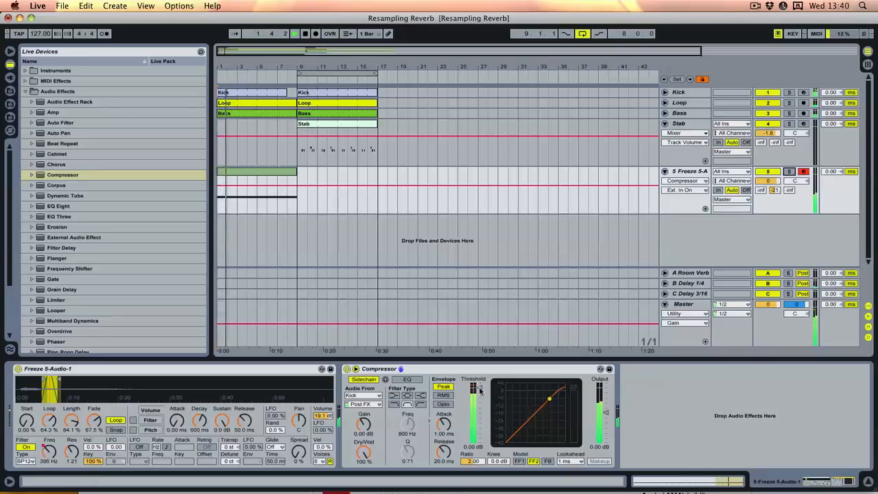
pyautogui.moveTo(478, 389); pyautogui.dragTo(479, 405)
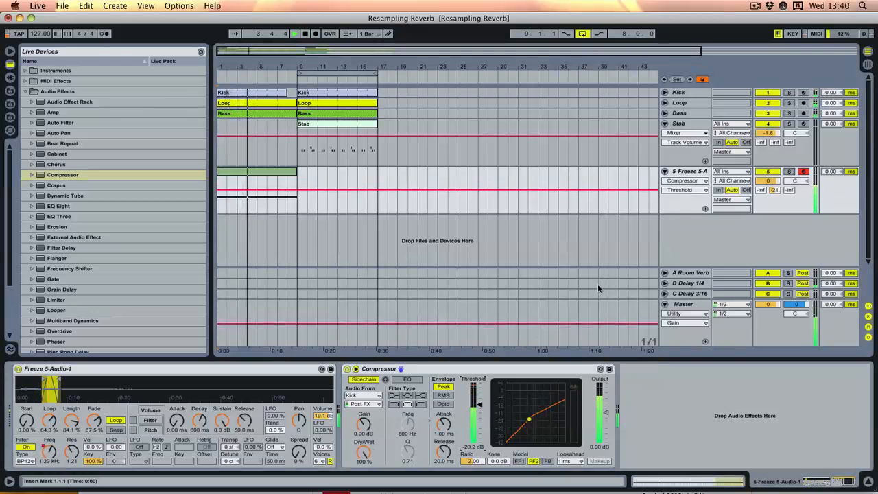
# - Lower the Freeze 5-Audio track volume to about -4.8 dB and audition into bar 10 with the arrangement loop switched off
pyautogui.moveTo(772, 184); pyautogui.dragTo(772, 197)
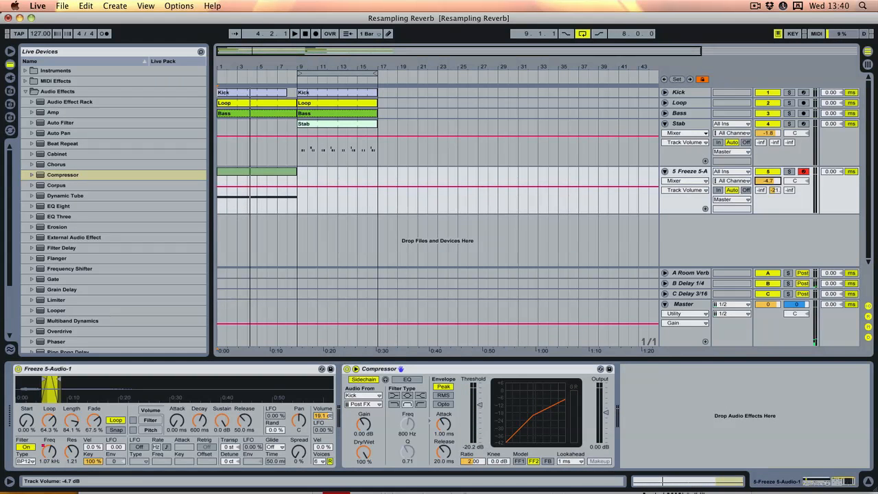
pyautogui.moveTo(772, 198); pyautogui.dragTo(772, 180)
pyautogui.press('space')
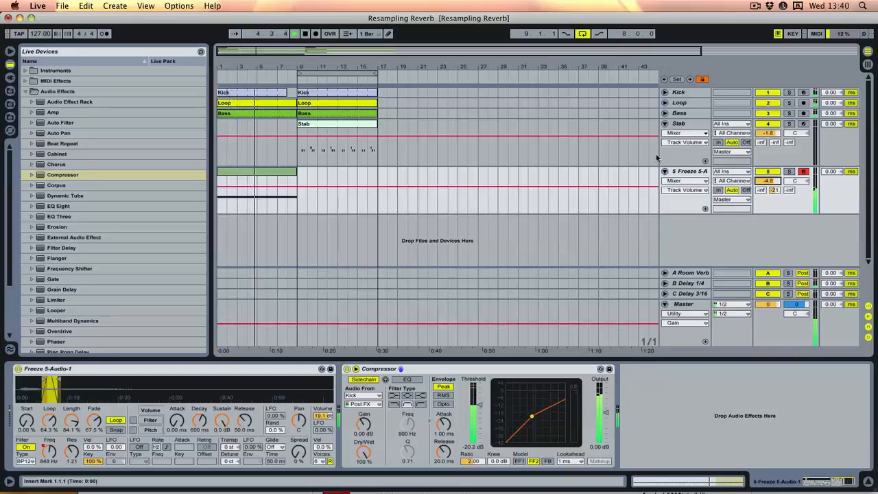
pyautogui.click(583, 33)
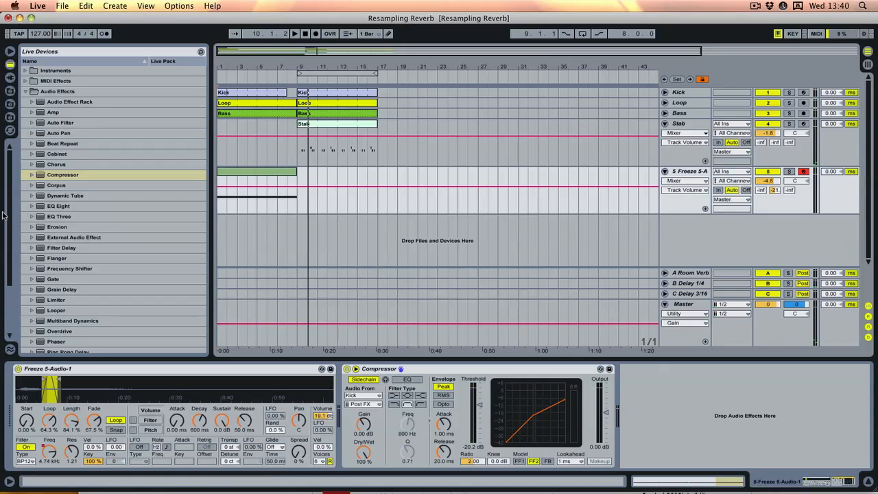
# - Transpose the long note in the Freeze 5-Audio MIDI clip down one octave to C2 and audition the track soloed
pyautogui.doubleClick(273, 172)
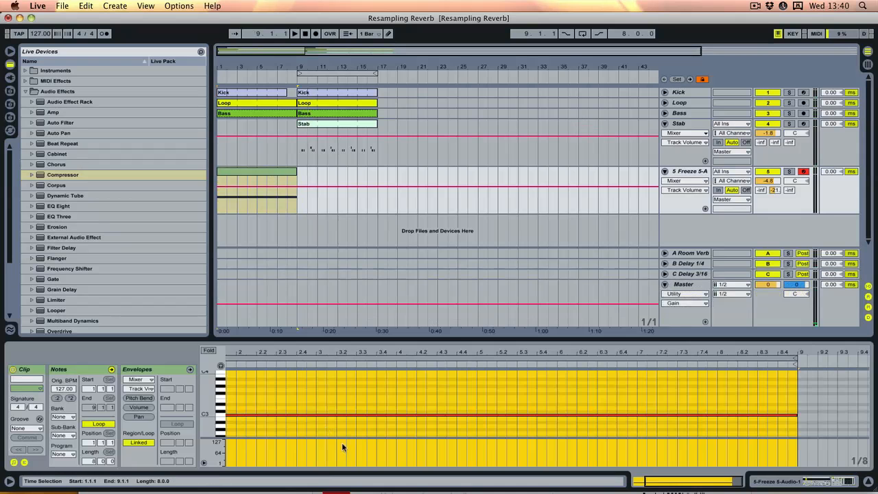
pyautogui.click(336, 413)
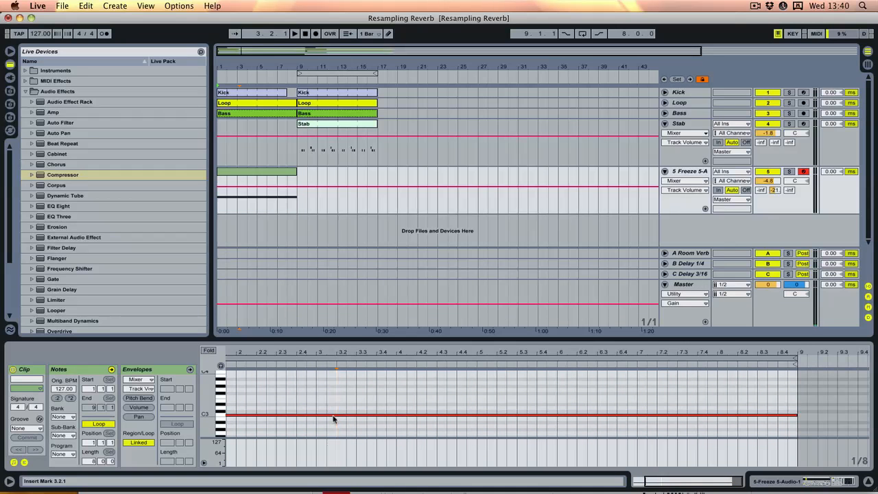
pyautogui.press('super+a')
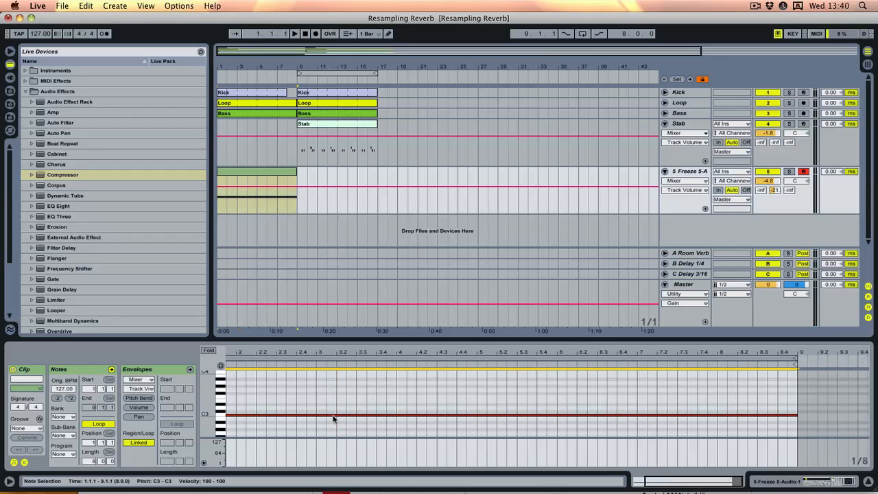
pyautogui.hotkey('shift', 'Down')
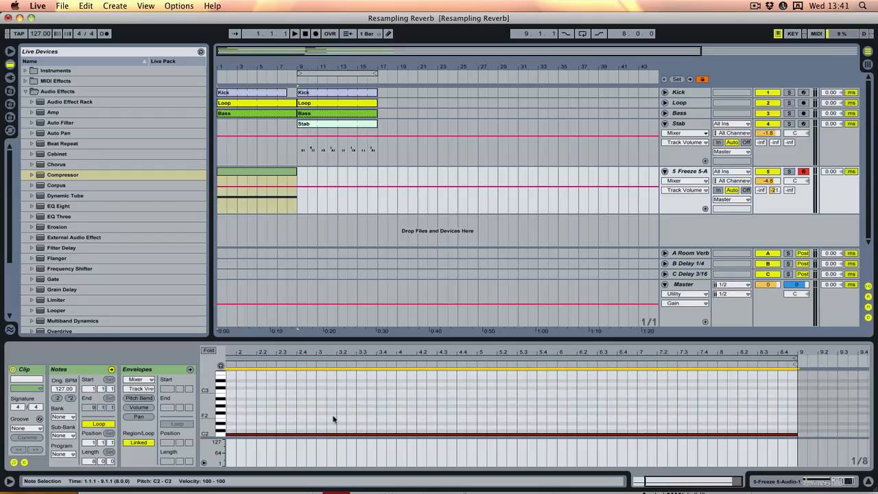
pyautogui.click(789, 171)
pyautogui.press('space')
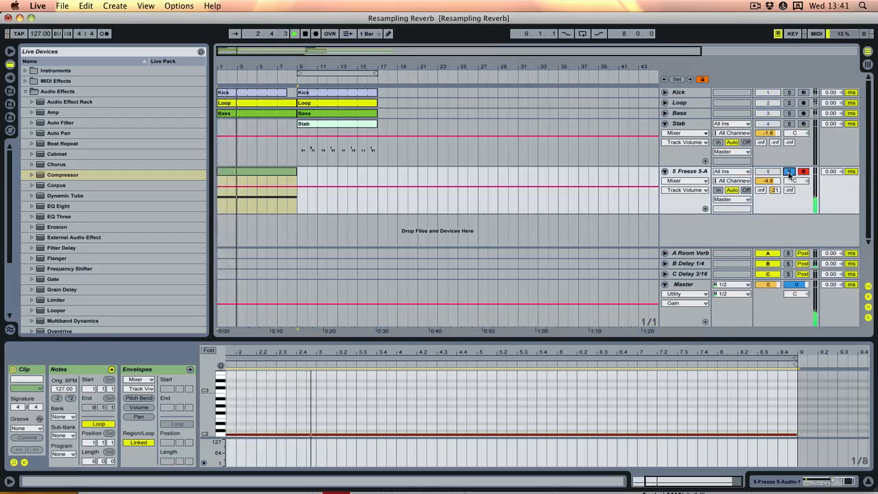
pyautogui.press('space')
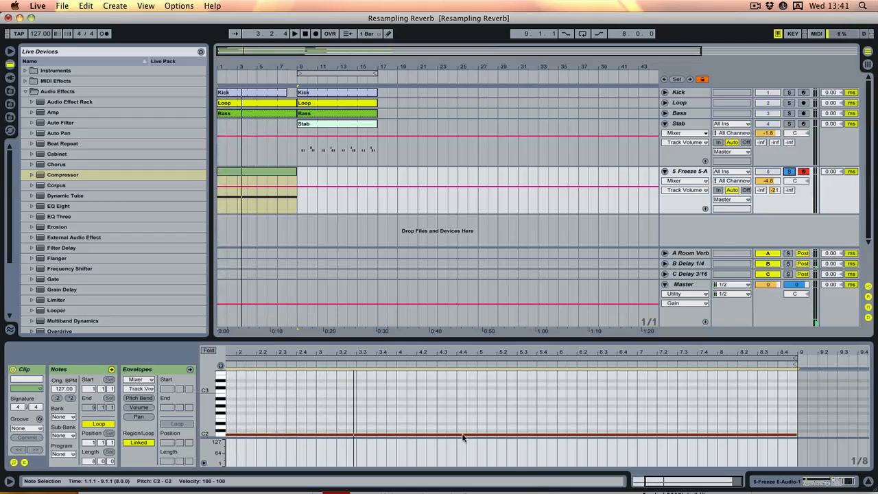
# - Transpose the note up two octaves to C4 and audition it both soloed and in the full mix
pyautogui.click(464, 437)
pyautogui.hotkey('shift', 'Up')
pyautogui.hotkey('shift', 'Up')
pyautogui.press('space')
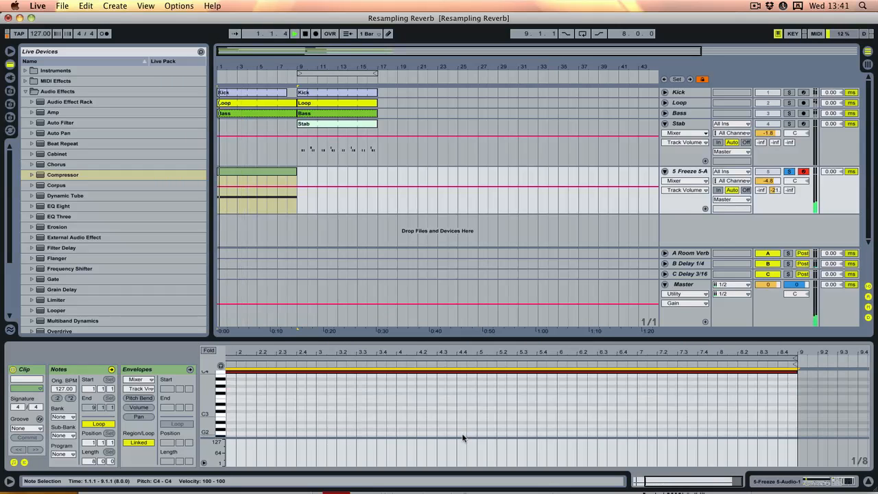
pyautogui.click(789, 172)
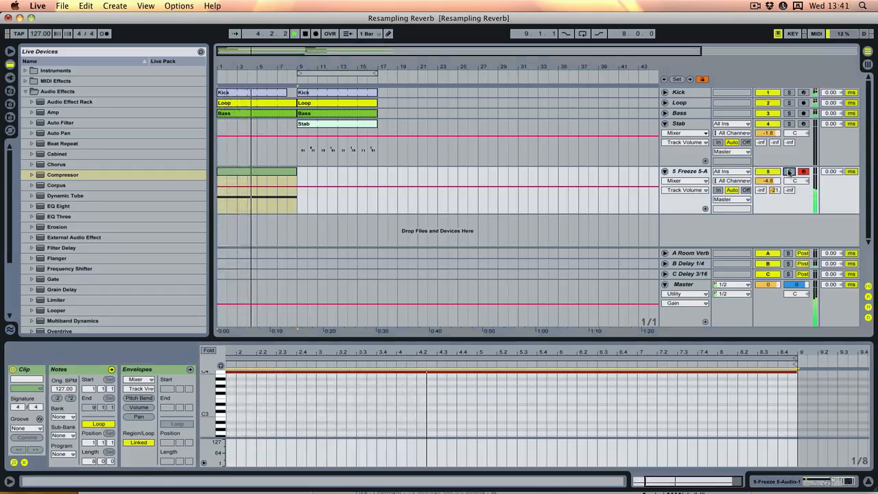
pyautogui.click(789, 171)
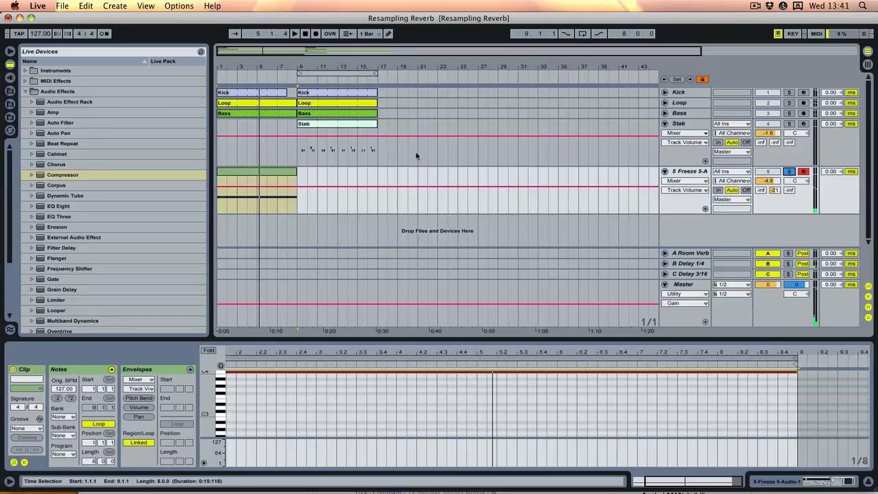
# - Convert the Freeze 5-Audio-1 Simpler to a Sampler with a Pitch Bend Range of +24 st
pyautogui.click(674, 173)
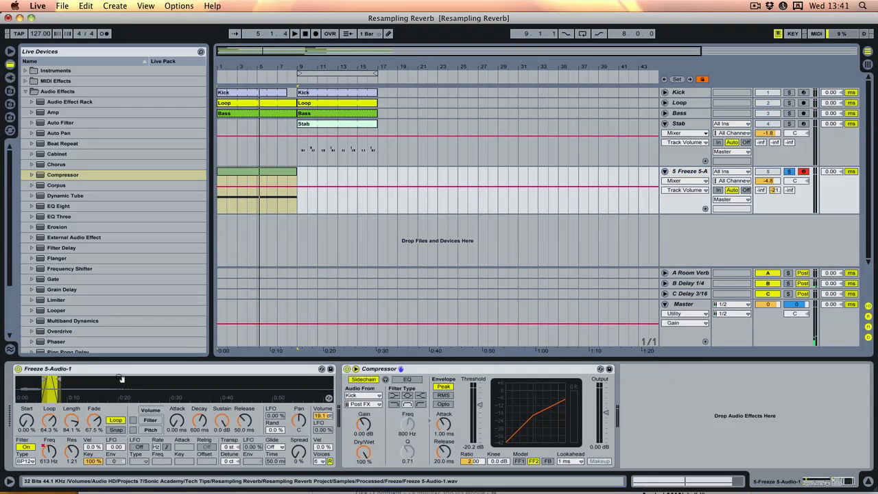
pyautogui.click(81, 371)
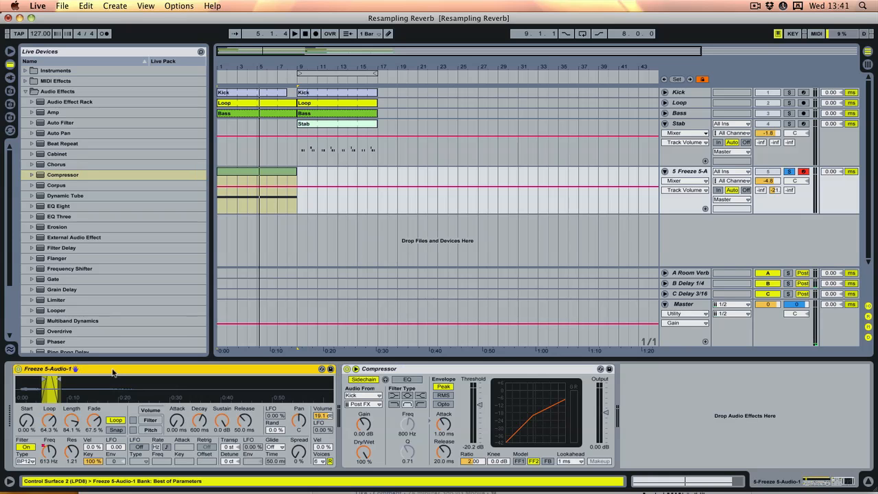
pyautogui.rightClick(114, 372)
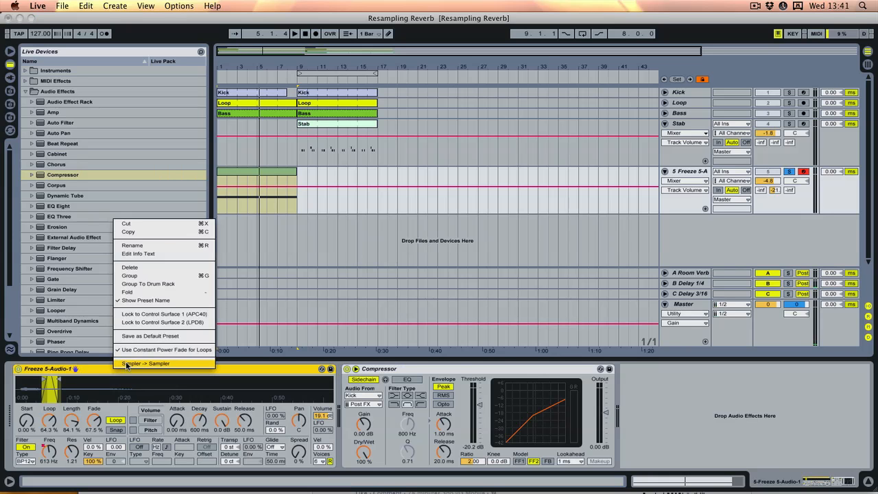
pyautogui.click(126, 365)
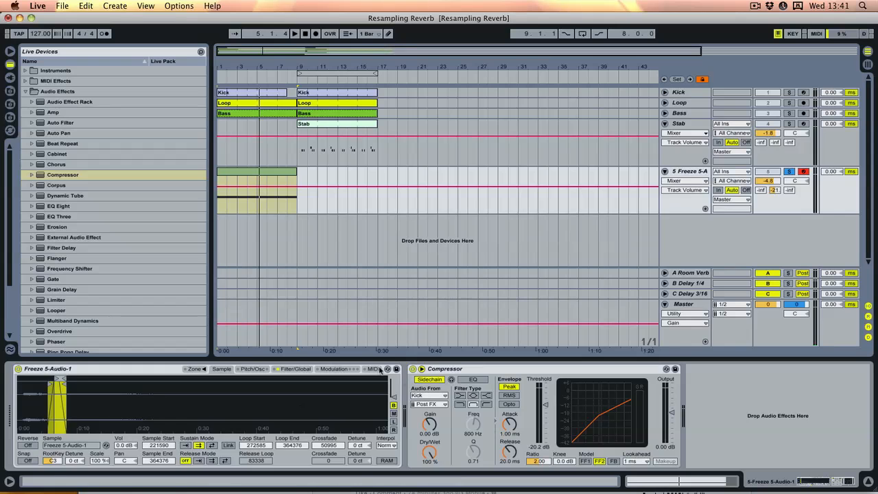
pyautogui.click(373, 369)
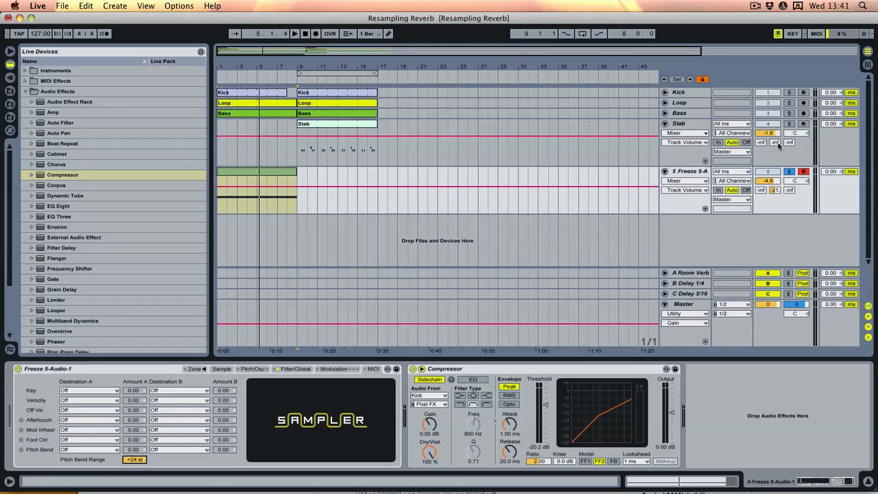
# - Draw a Pitch Bend envelope in the MIDI clip rising from minimum near its start to maximum at bar 9
pyautogui.doubleClick(259, 176)
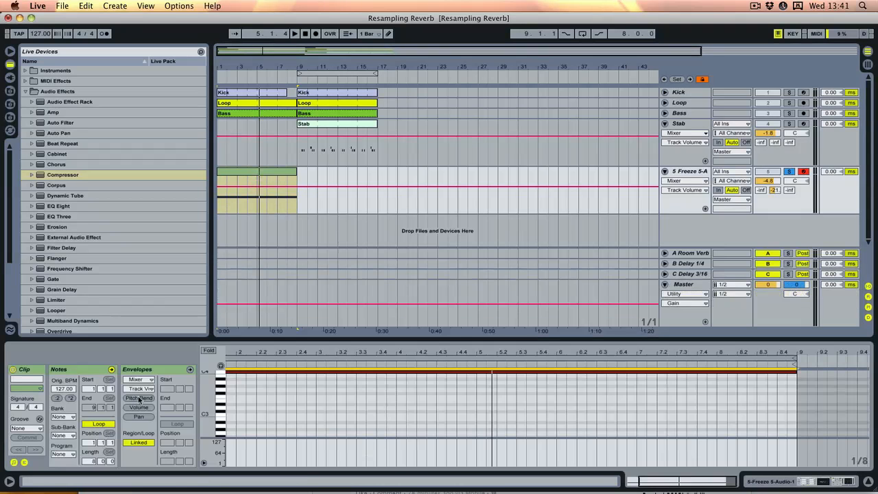
pyautogui.click(141, 380)
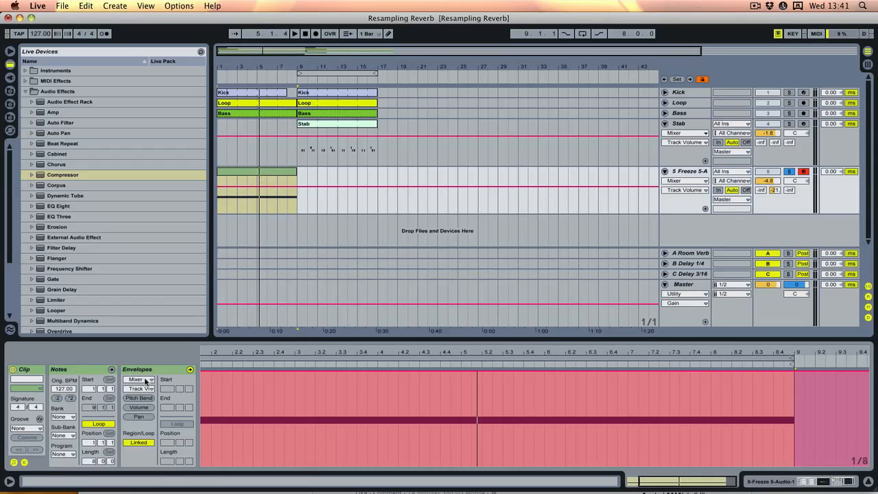
pyautogui.click(141, 398)
pyautogui.moveTo(205, 420); pyautogui.dragTo(794, 371)
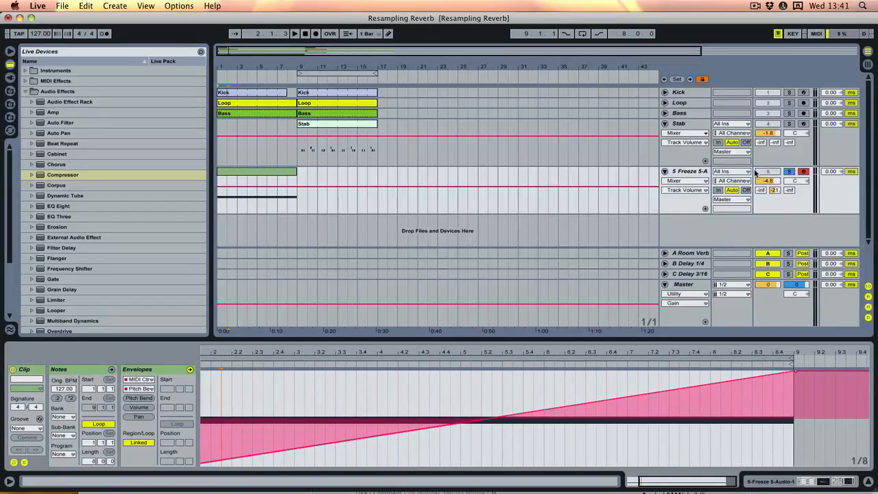
# - Move the Pitch Bend envelope's lowest breakpoint back to the start of bar 1 and audition the rise from the beginning
pyautogui.press('space')
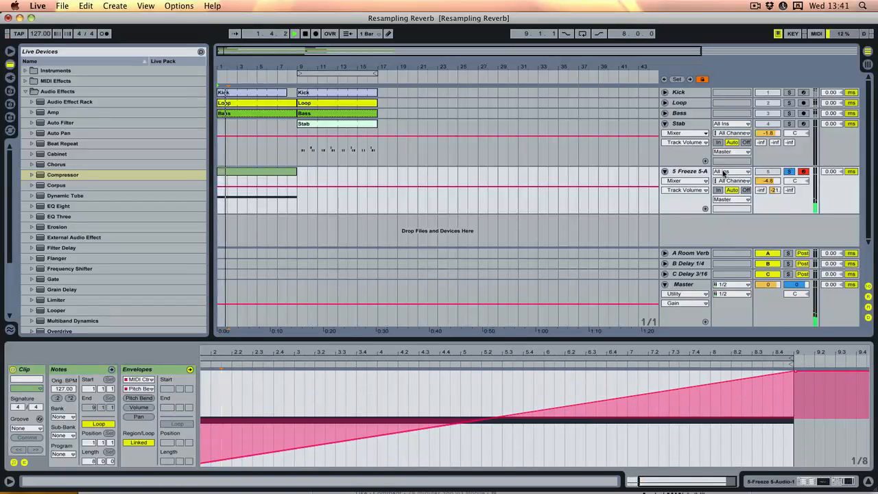
pyautogui.press('space')
pyautogui.moveTo(316, 358); pyautogui.dragTo(376, 351)
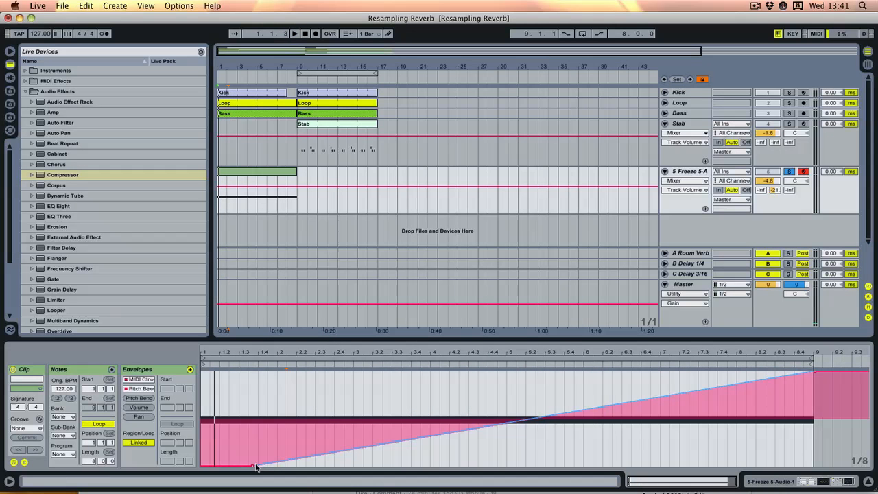
pyautogui.moveTo(253, 466); pyautogui.dragTo(203, 466)
pyautogui.press('space')
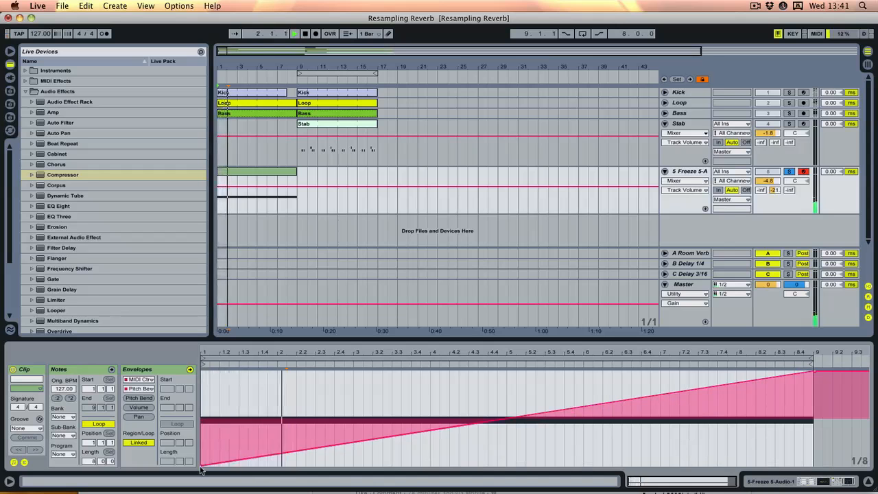